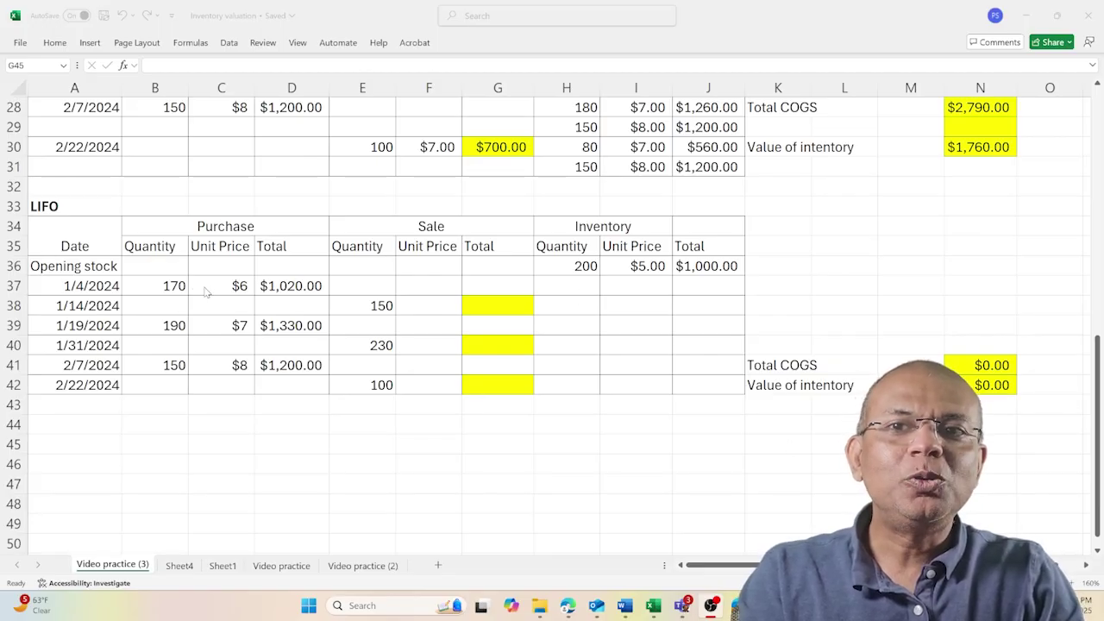
Insert a blank row above the 1/14/2024 entry in the LIFO table
left_click(158, 289)
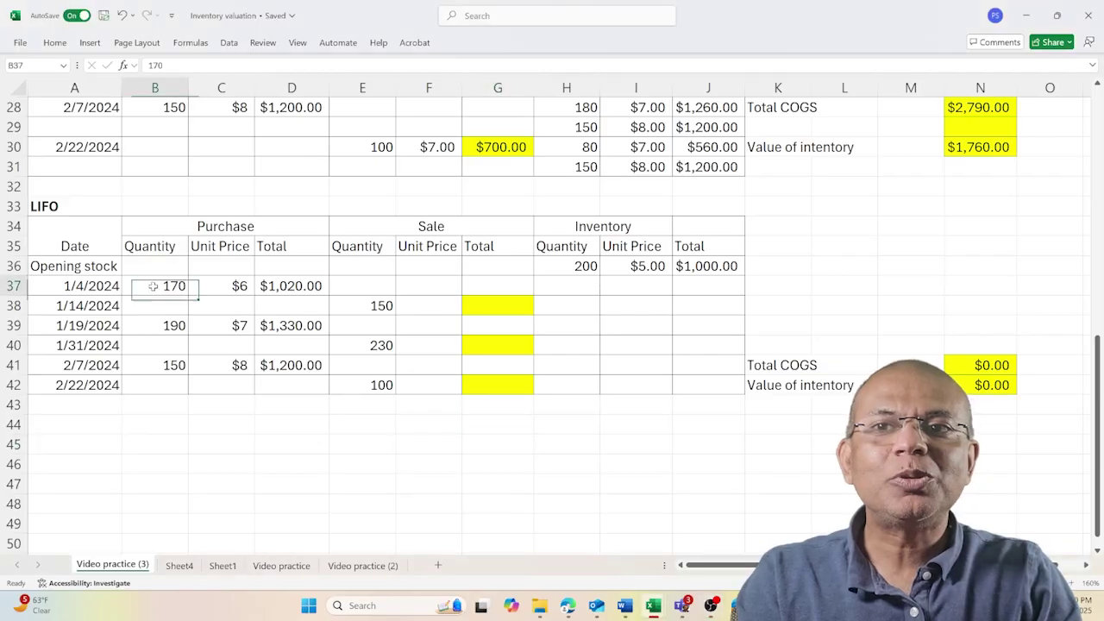
left_click(14, 305)
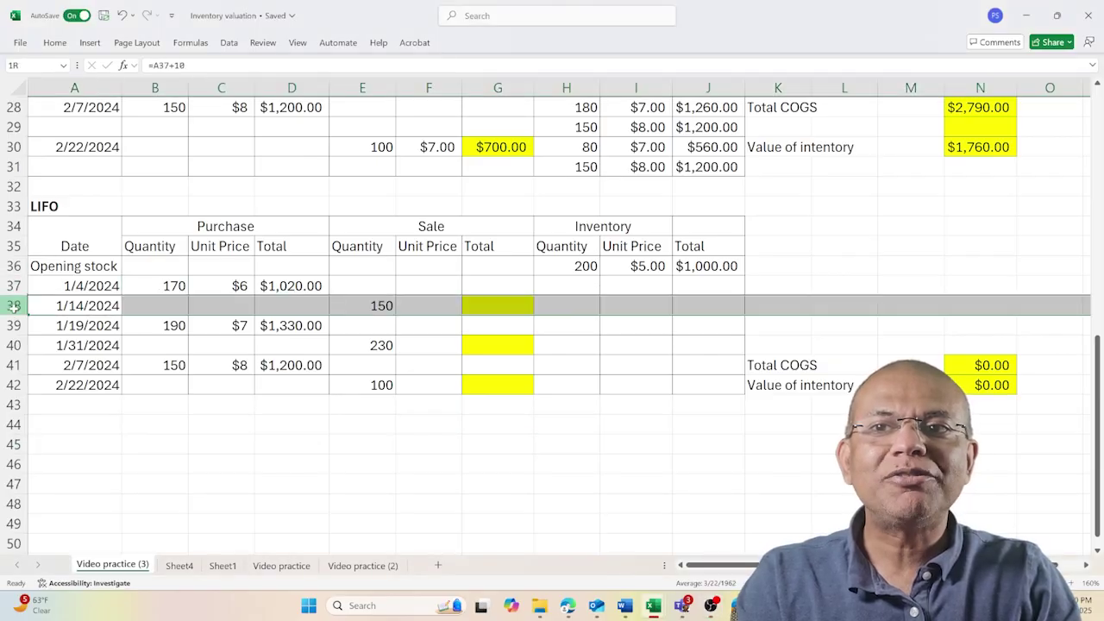
right_click(14, 307)
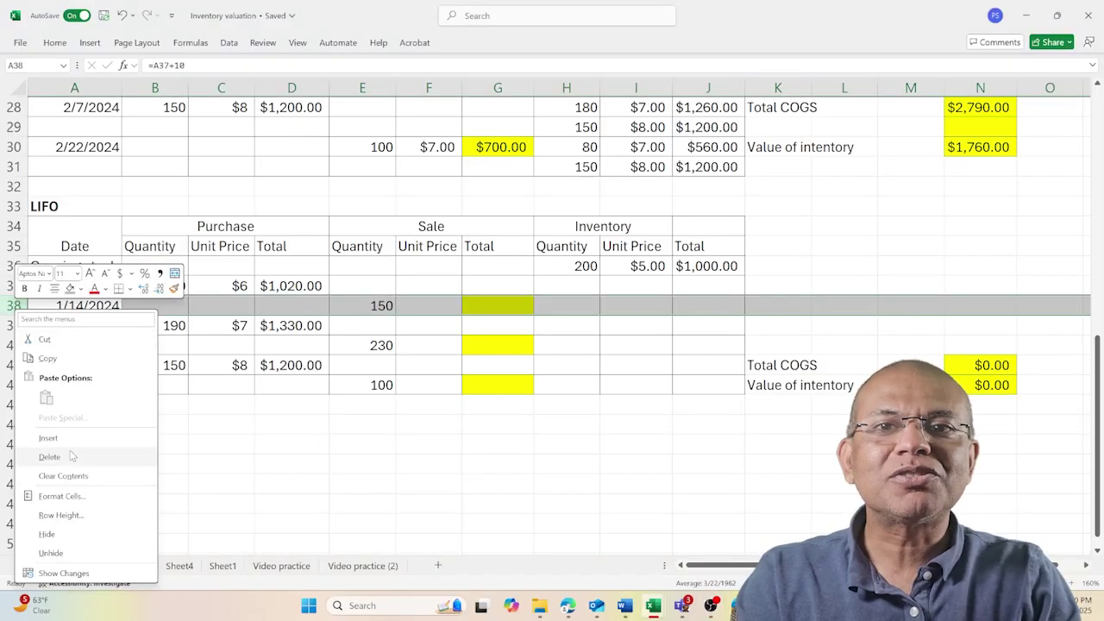
left_click(48, 437)
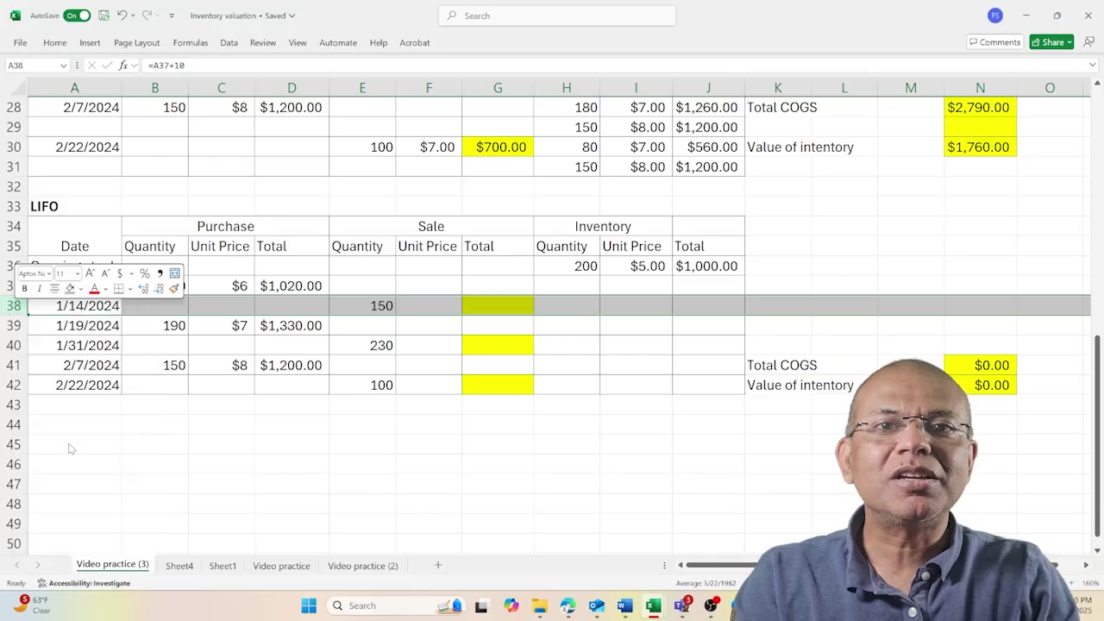
Enter the opening layer of 200 units at a $5 unit price in the inventory columns for 1/4/2024
left_click(583, 291)
type("200")
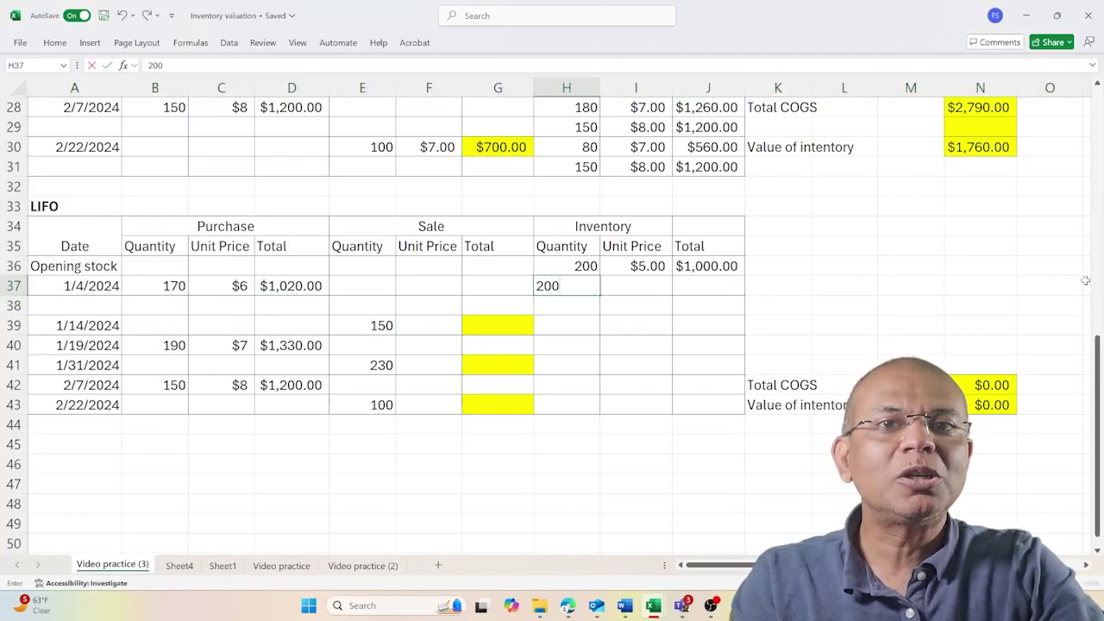
key("Tab")
type("5")
key("Tab")
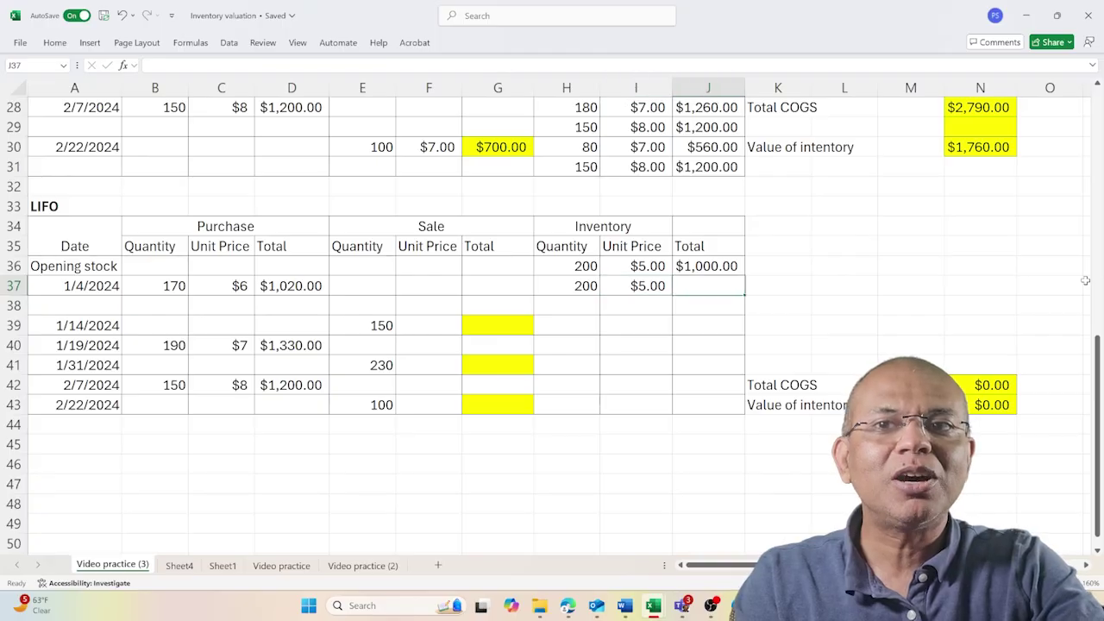
Add a second inventory layer of 170 units at a unit price of $8 in row 38
key("Return")
key("Left")
key("Left")
type("180")
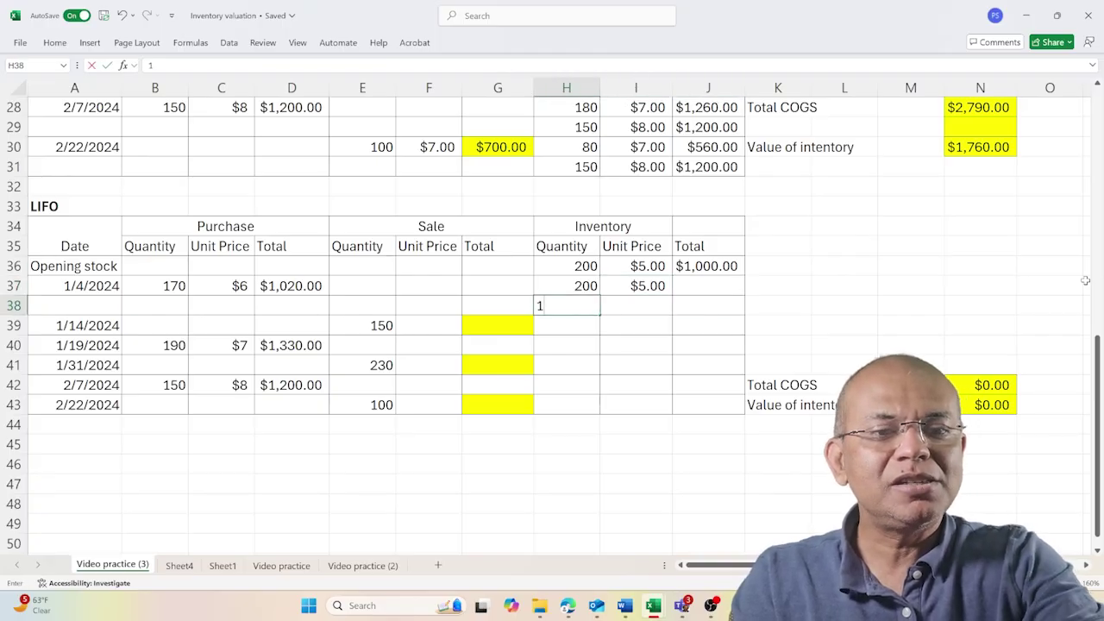
key("BackSpace")
key("BackSpace")
type("70")
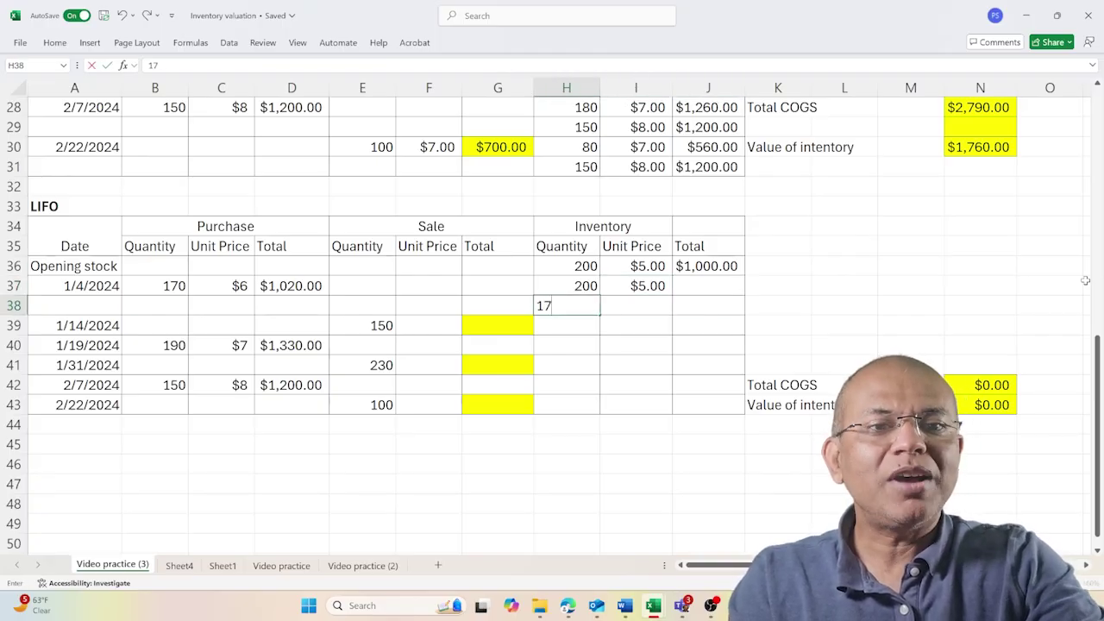
key("Tab")
type("8")
key("Tab")
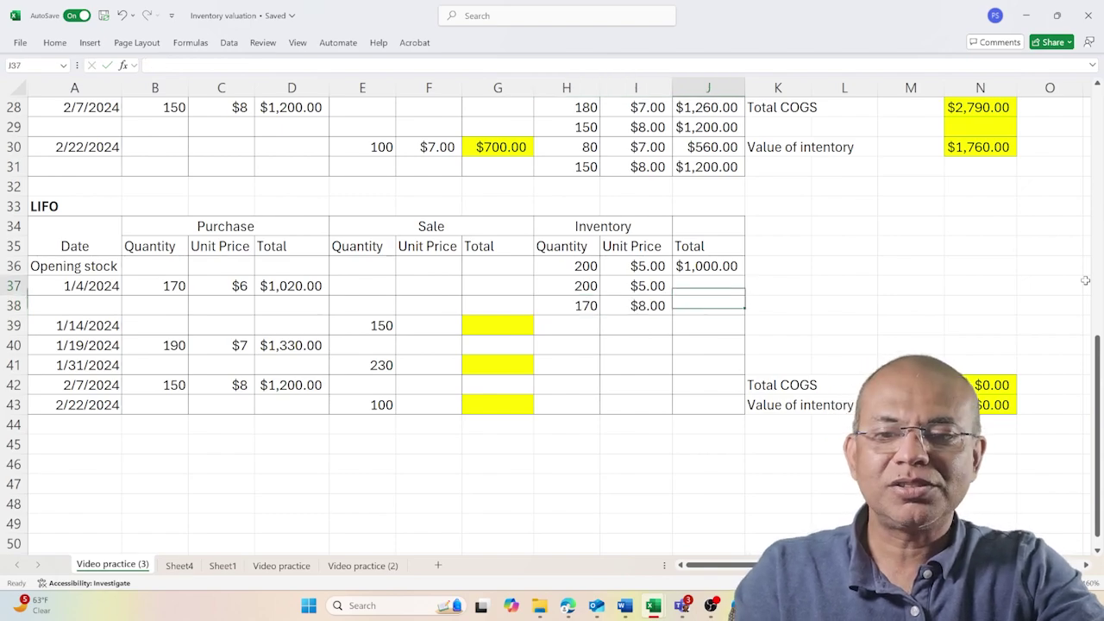
Copy the opening stock's inventory total formula from J36 down through J43
key("Up")
key("Up")
key("ctrl+c")
key("Down")
key("shift+Down")
key("shift+Down")
key("shift+Down")
key("shift+Down")
key("shift+Down")
key("shift+Down")
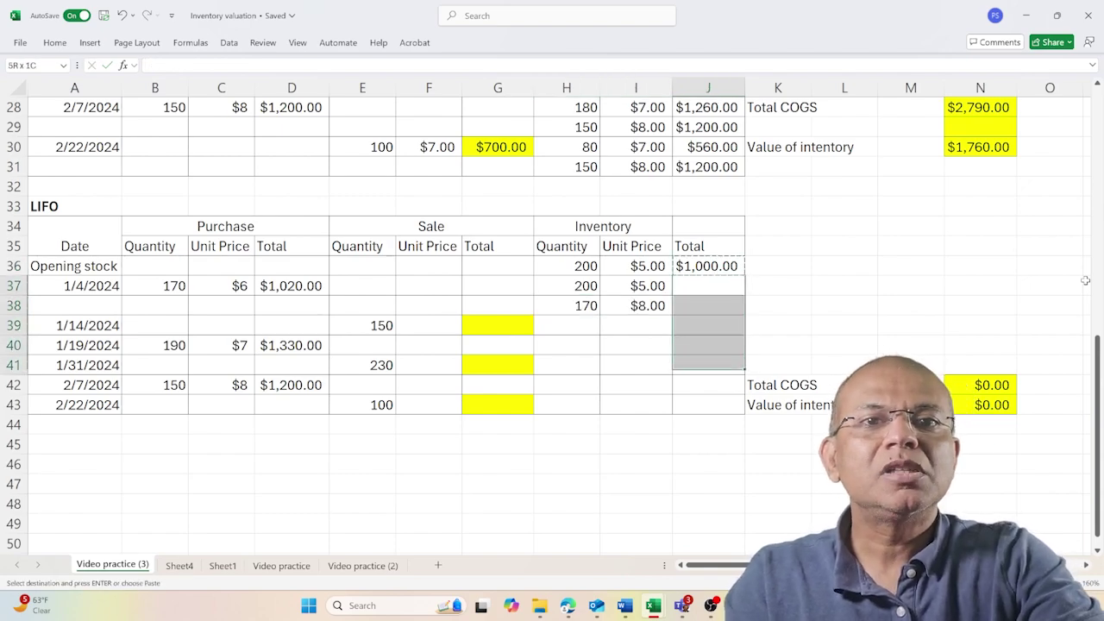
key("ctrl+v")
Enter a unit price of $8 for the 1/14/2024 sale in F39
key("Left")
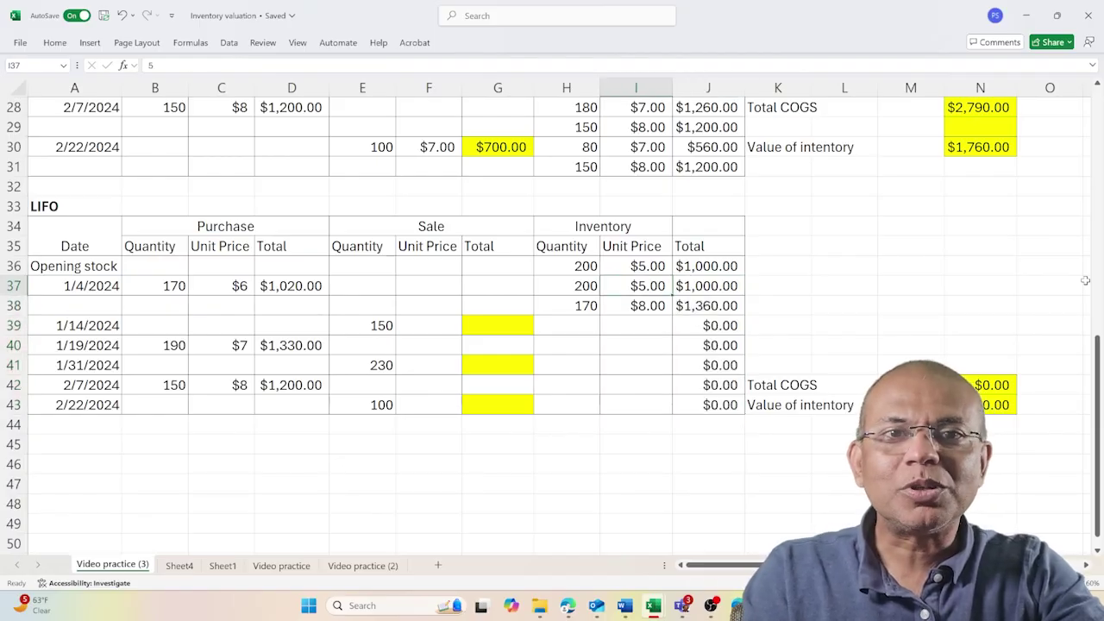
key("Left")
key("Left")
key("Left")
key("Left")
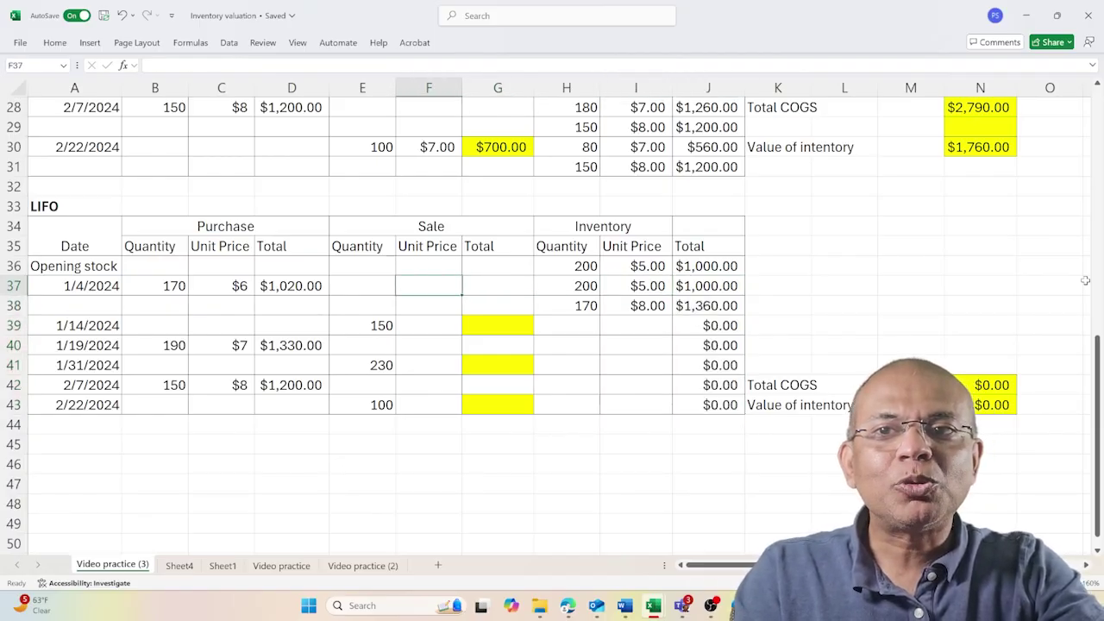
key("Down")
key("Down")
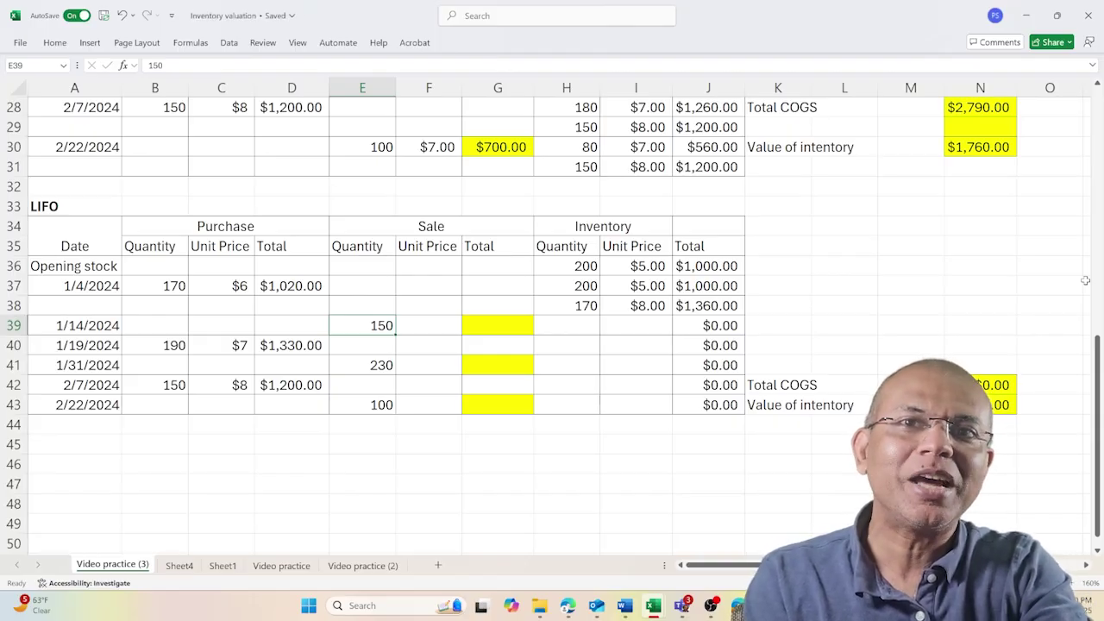
key("Right")
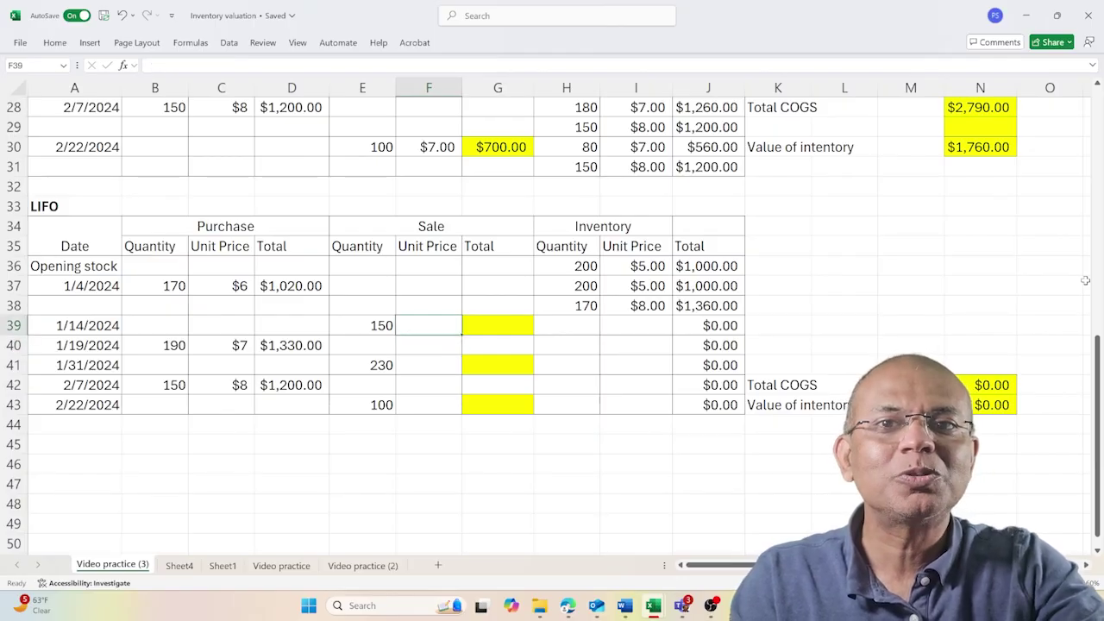
type("8")
Calculate the 1/14/2024 sale total in G39 by multiplying the sale quantity by its unit price
key("Right")
type("=")
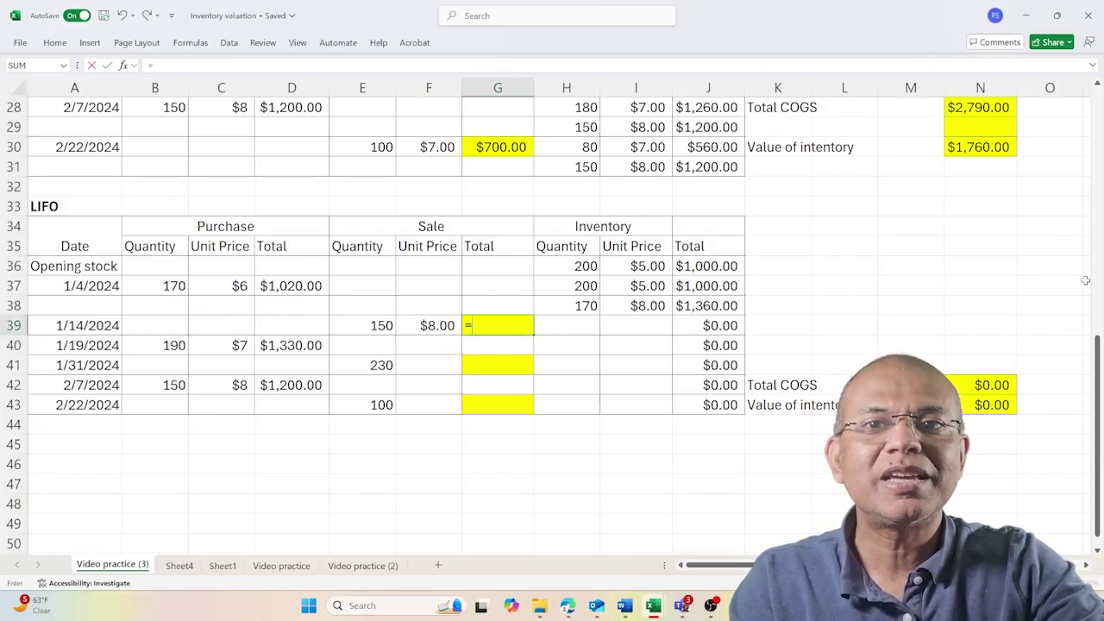
key("Left")
key("Left")
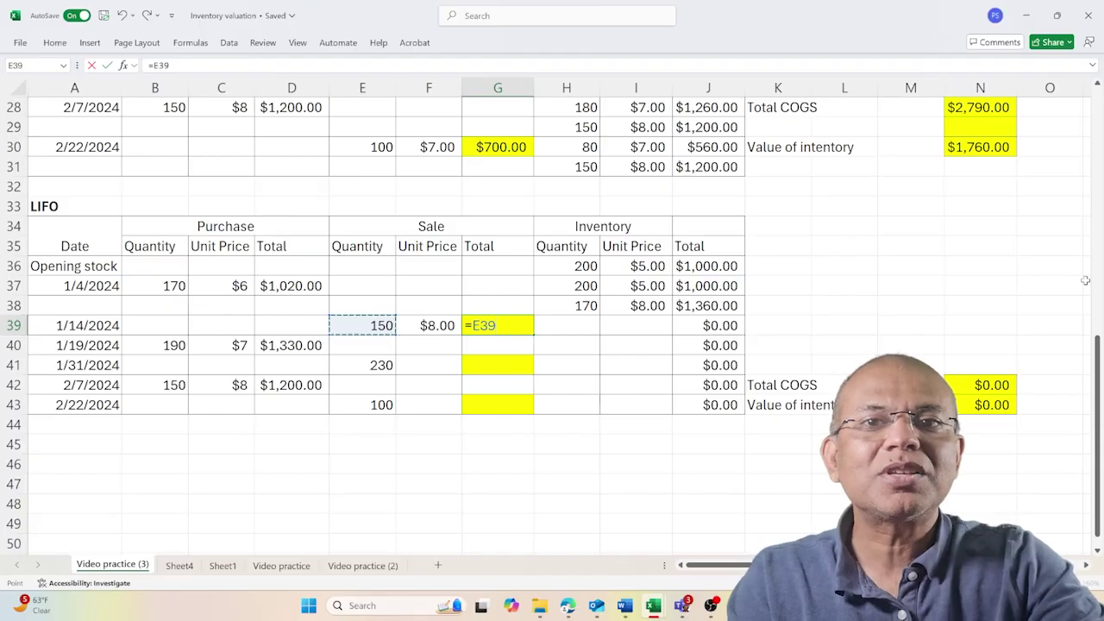
type("*")
key("Left")
key("Return")
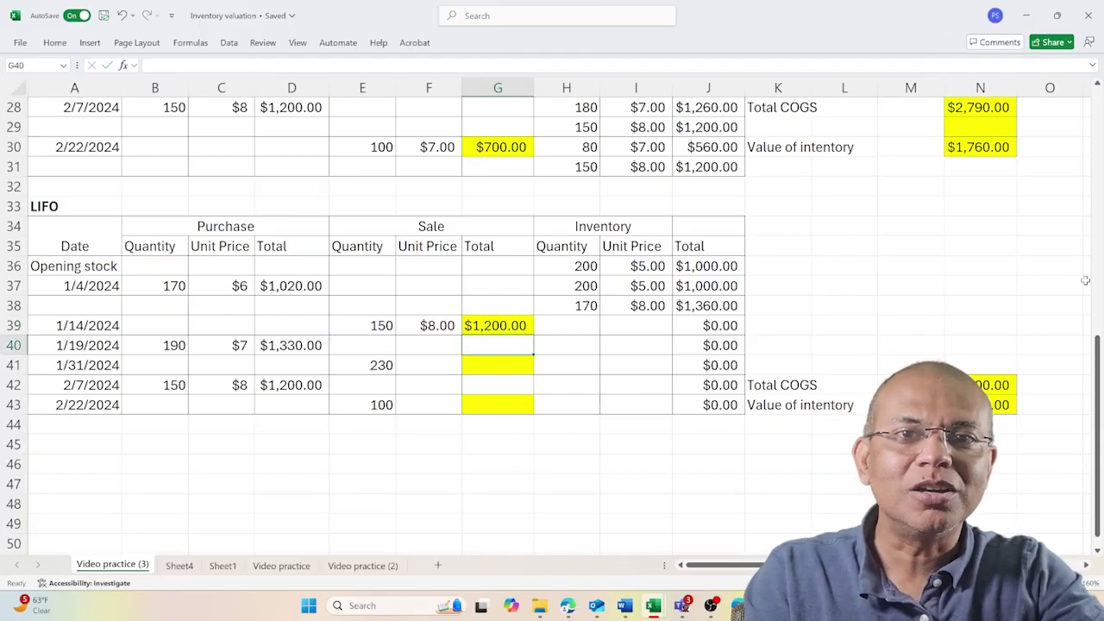
Enter 200 units at a $5 unit price as the first remaining inventory layer for 1/14/2024
key("Right")
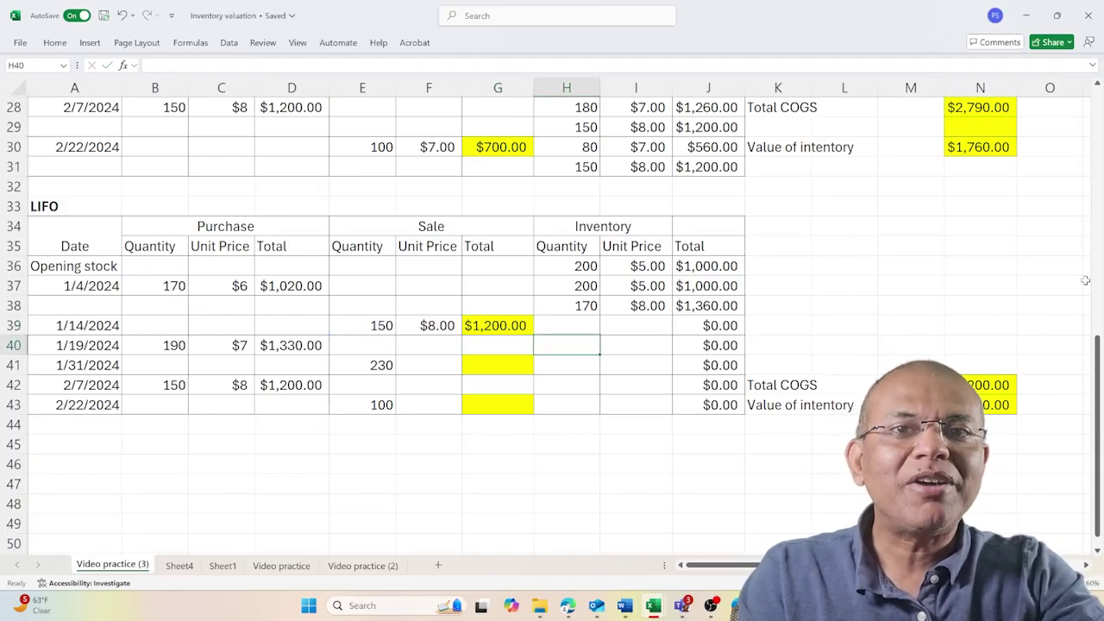
key("Up")
key("Up")
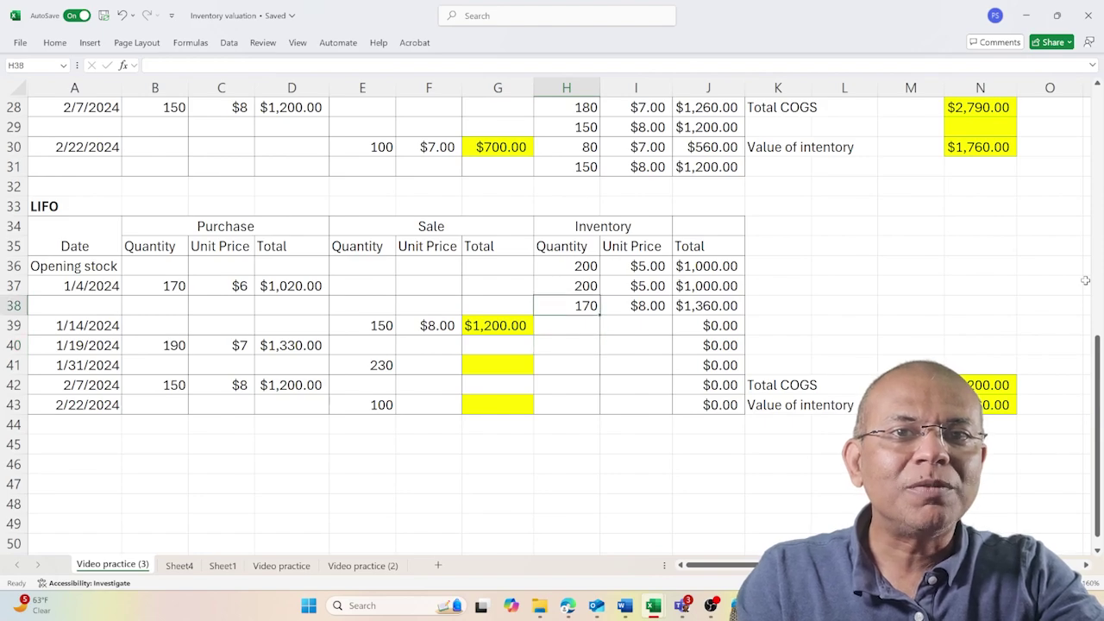
key("Down")
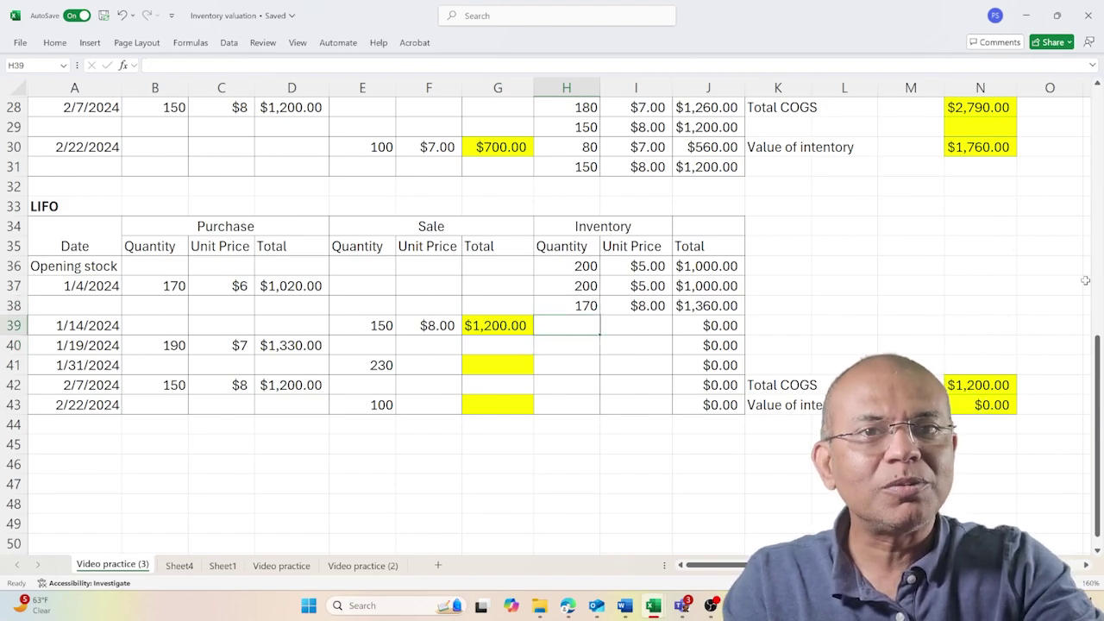
type("200")
key("Tab")
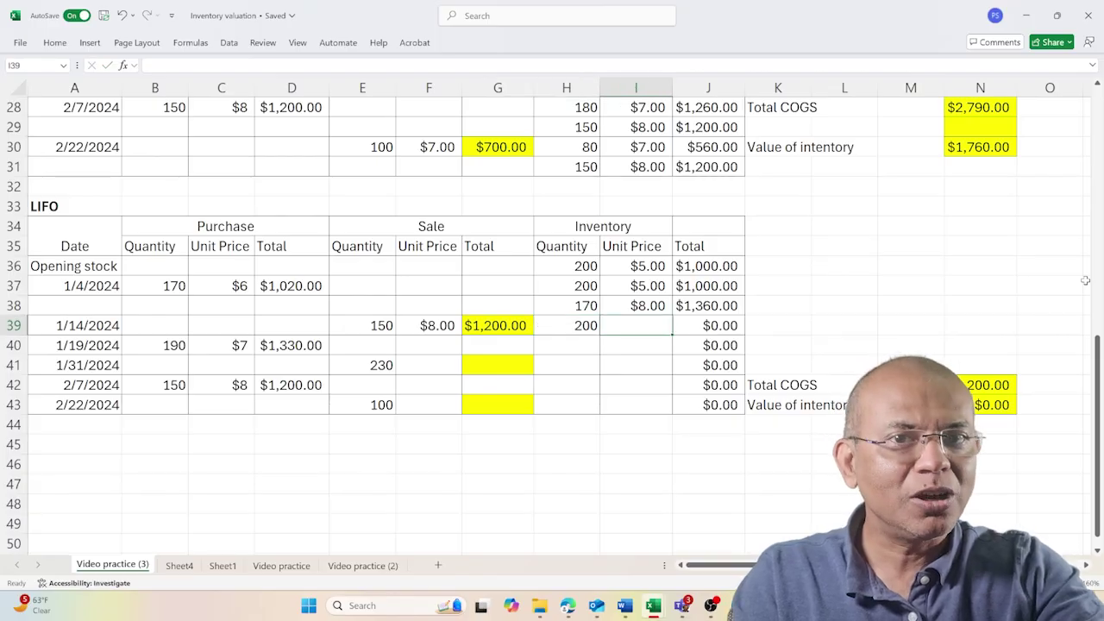
type("5")
key("Down")
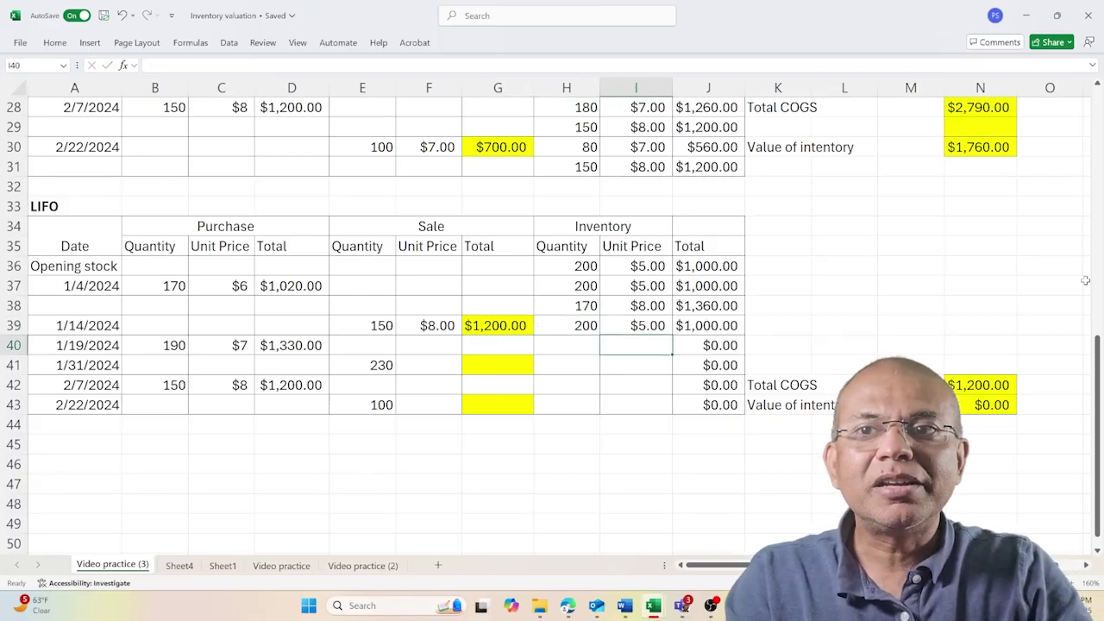
Insert a blank row above the 1/19/2024 entry in the LIFO table
left_click(14, 345)
right_click(15, 345)
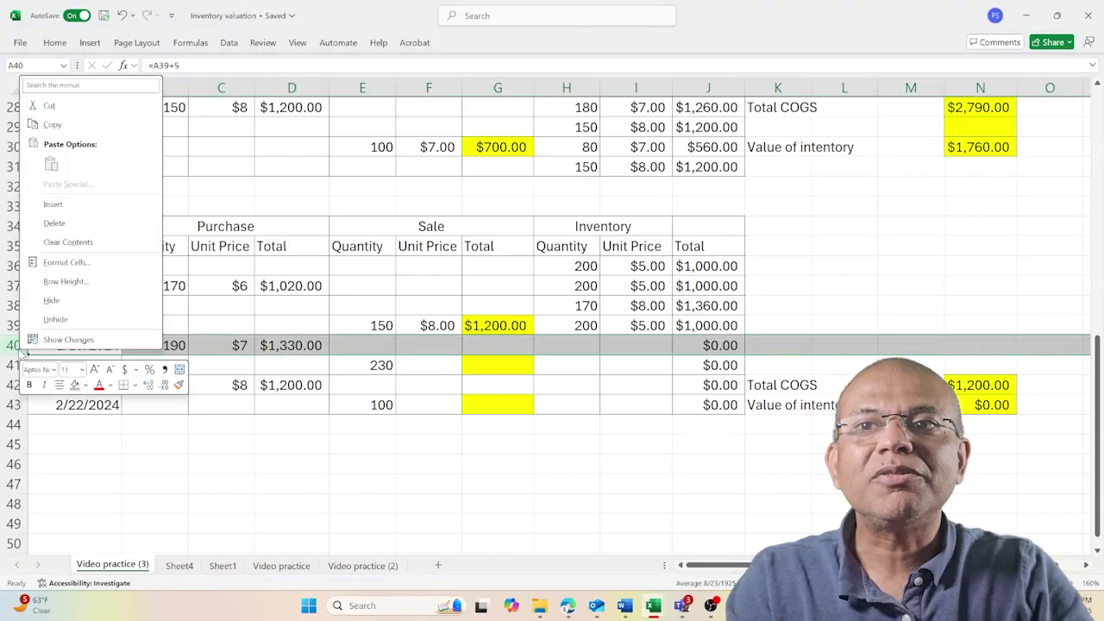
left_click(57, 206)
Enter 20 as the quantity of the second remaining inventory layer in H40
key("Right")
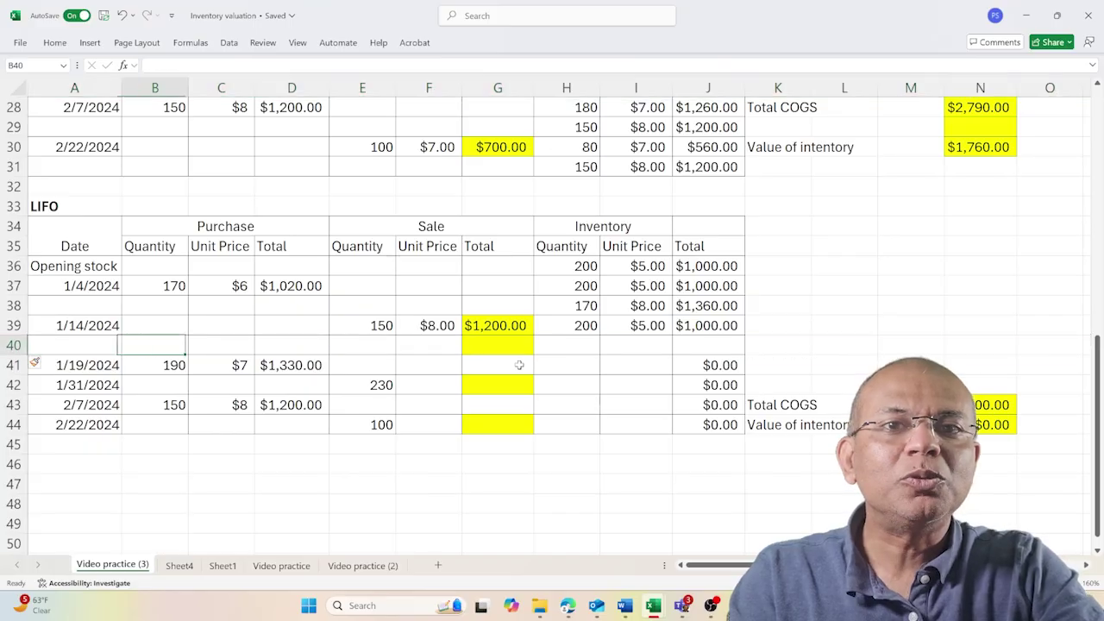
key("Right")
key("Right")
key("Right")
key("Right")
key("Right")
key("Right")
key("Up")
key("Up")
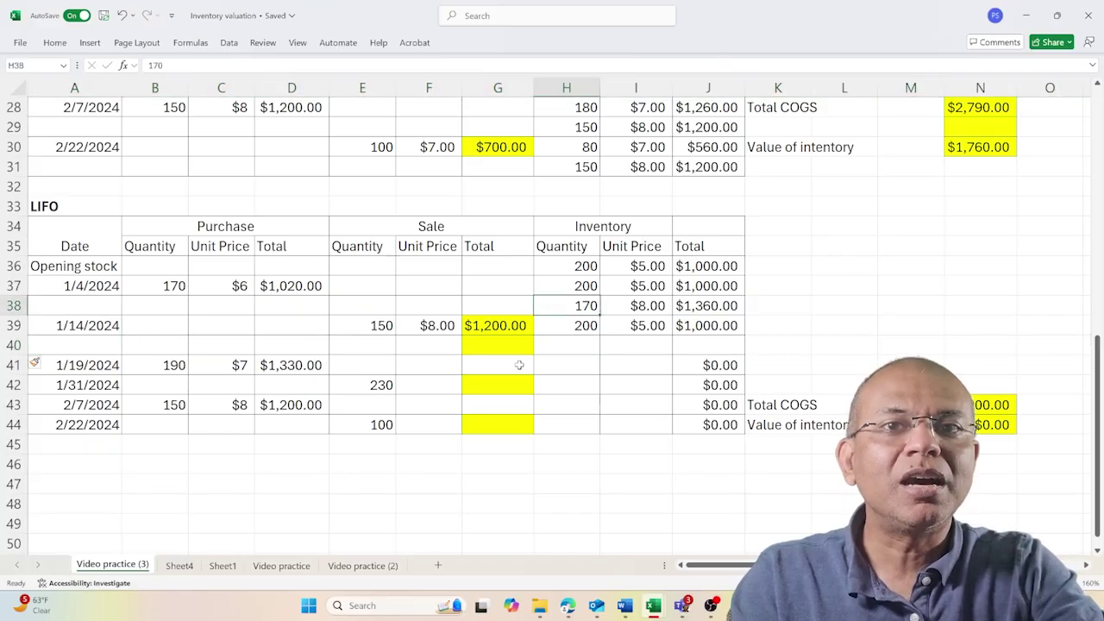
key("Down")
key("Down")
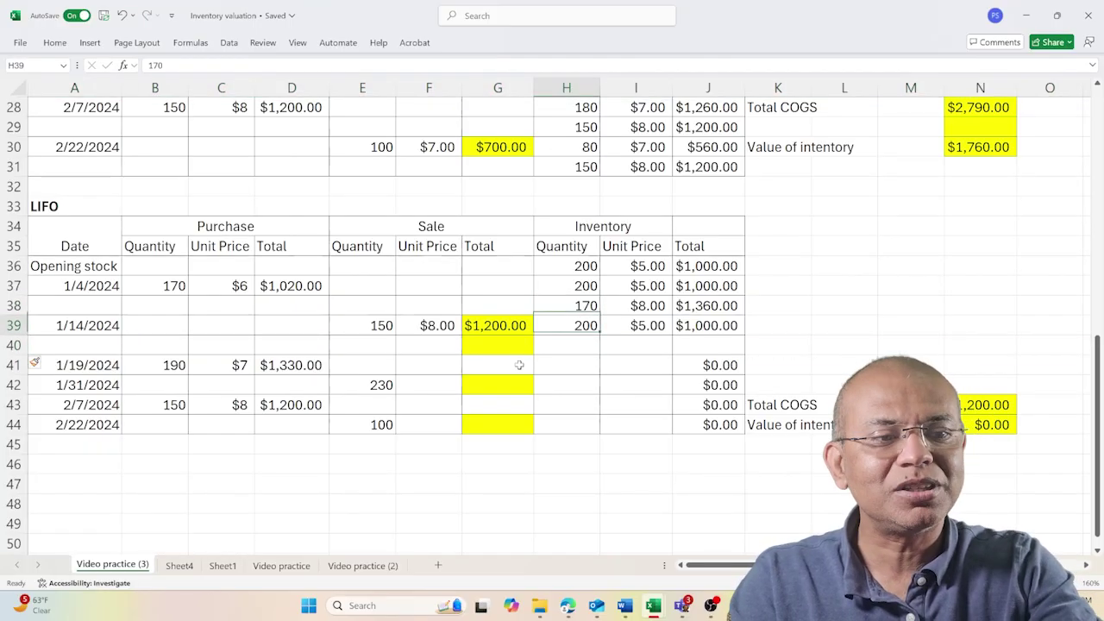
type("20")
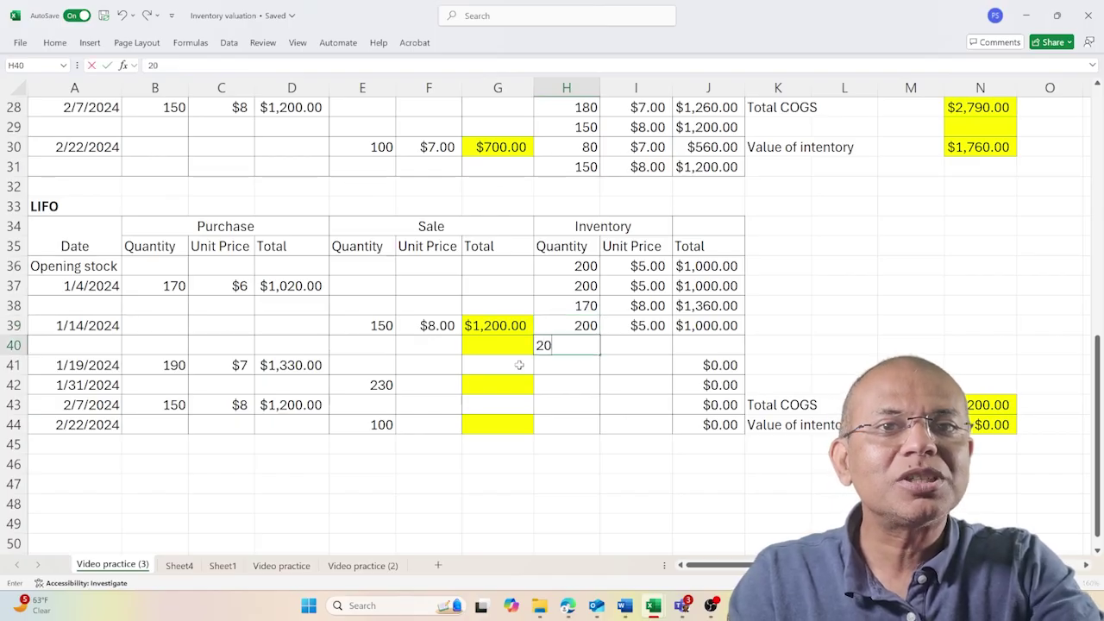
key("Tab")
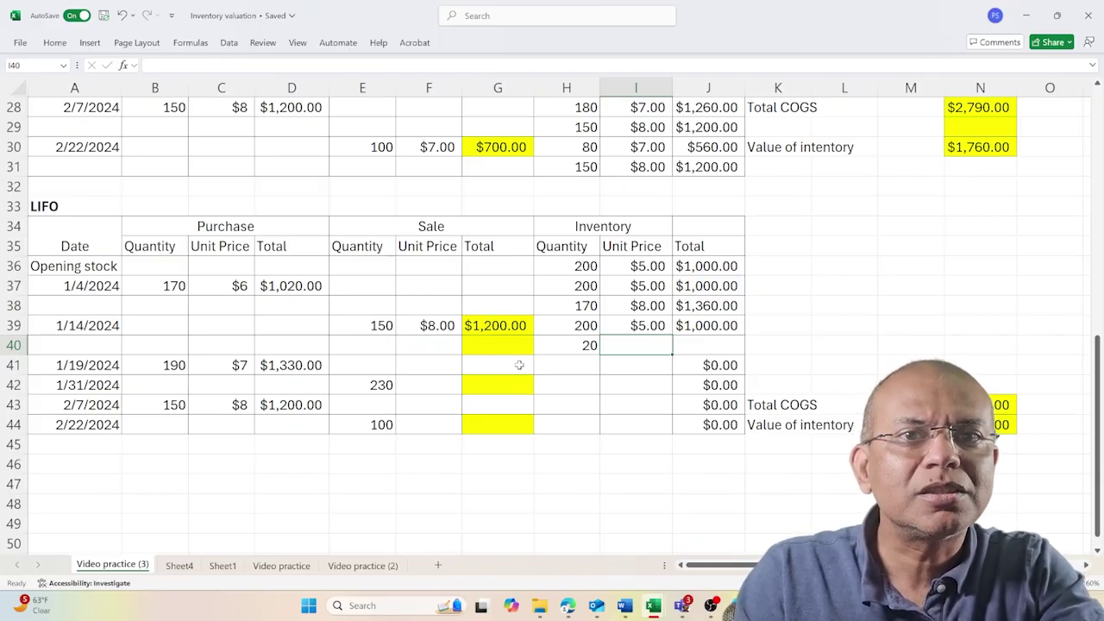
Correct the unit price of the 170-unit inventory layer in I38 to $6
key("Up")
key("Up")
type("6")
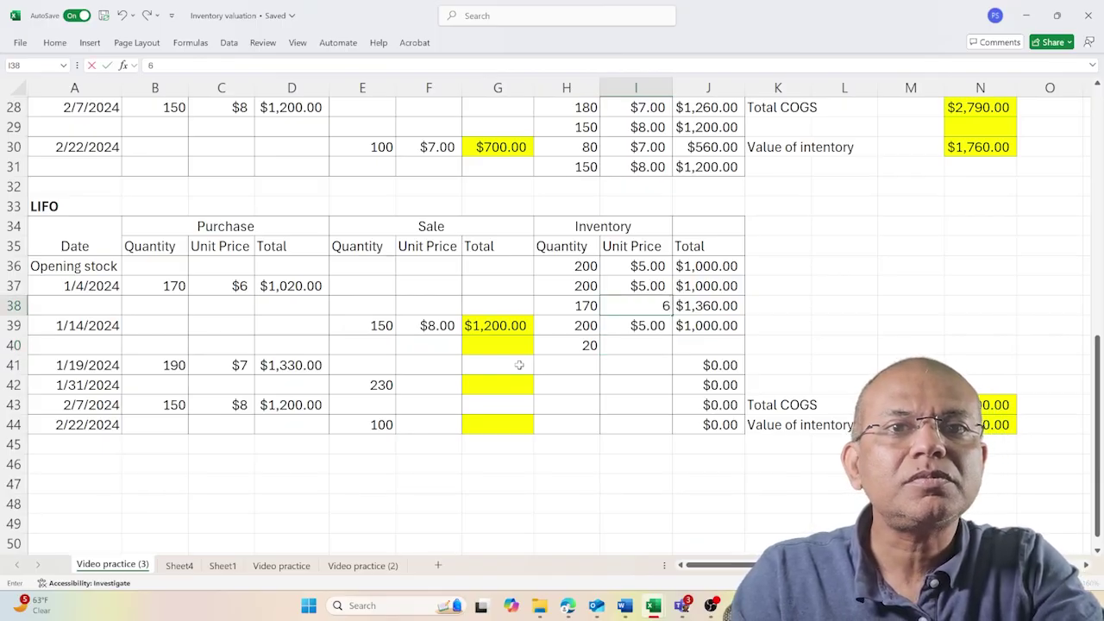
key("Return")
Set the unit price of the 20-unit inventory layer in I40 to $6
key("Down")
type("6")
key("Return")
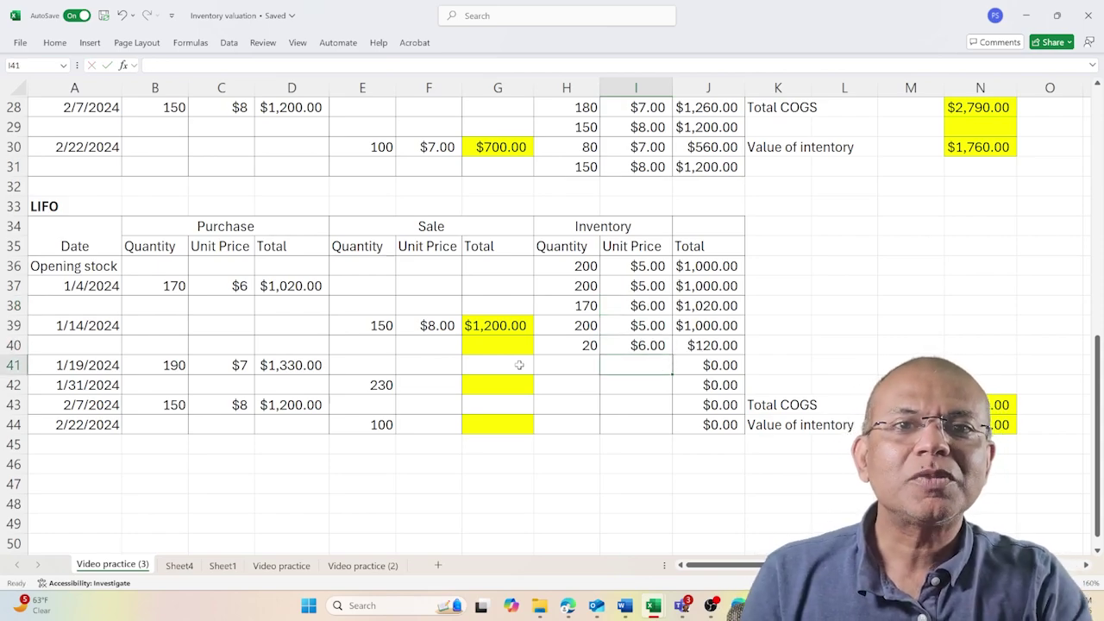
Review the two inventory layer totals for the 1/14/2024 sale and the 1/19/2024 purchase quantity
key("Up")
key("Right")
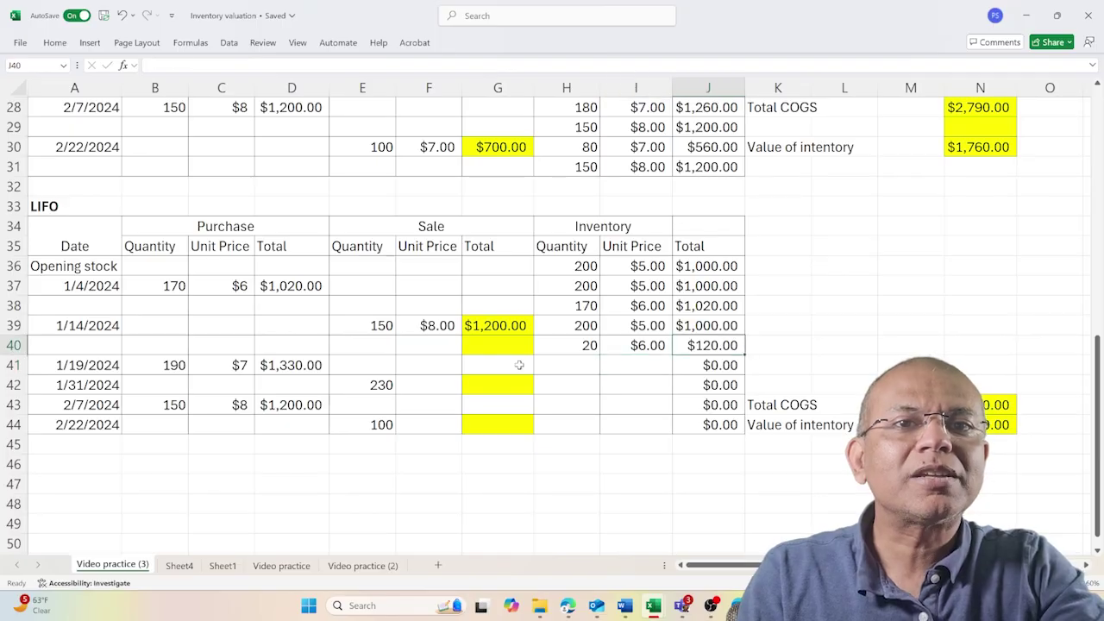
key("Up")
key("shift+Down")
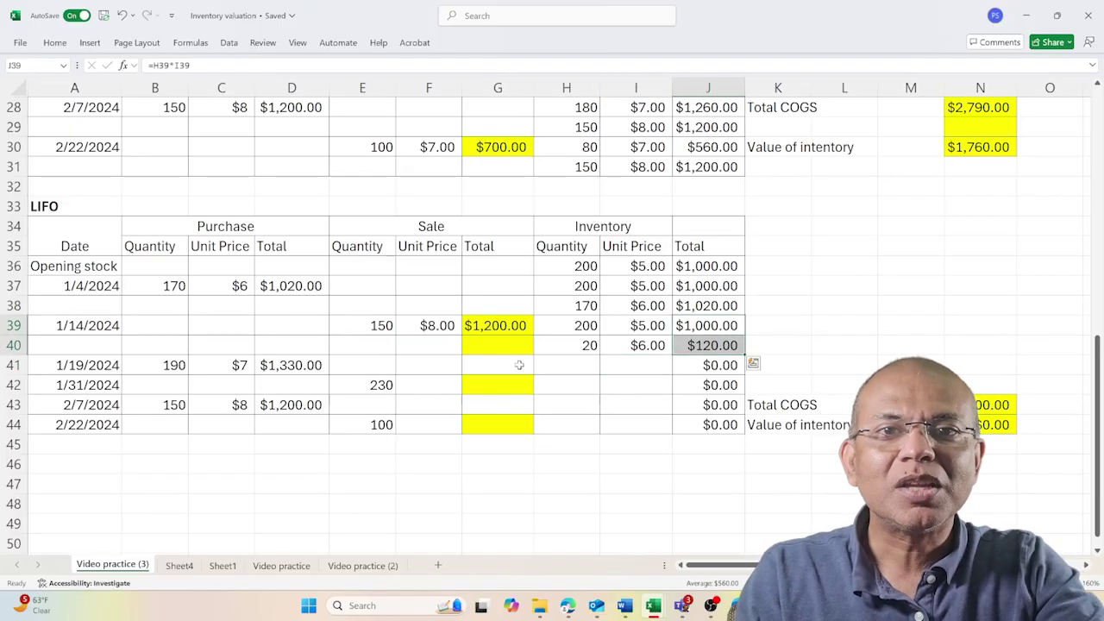
key("Down")
key("Left")
key("Left")
key("Left")
key("Left")
key("Left")
key("Left")
key("Left")
key("Left")
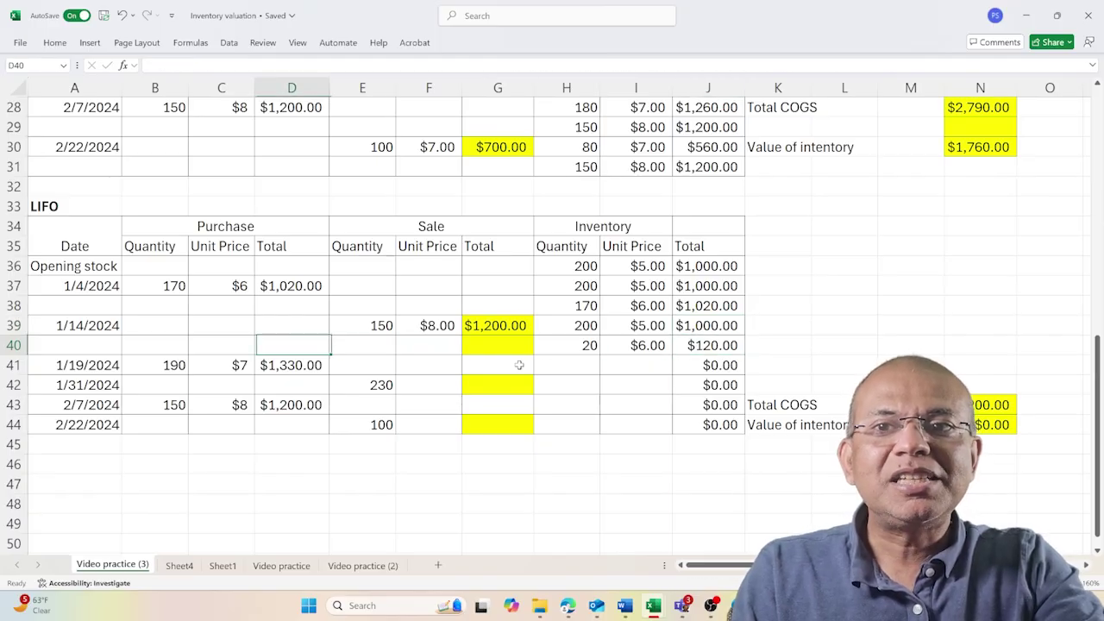
key("Down")
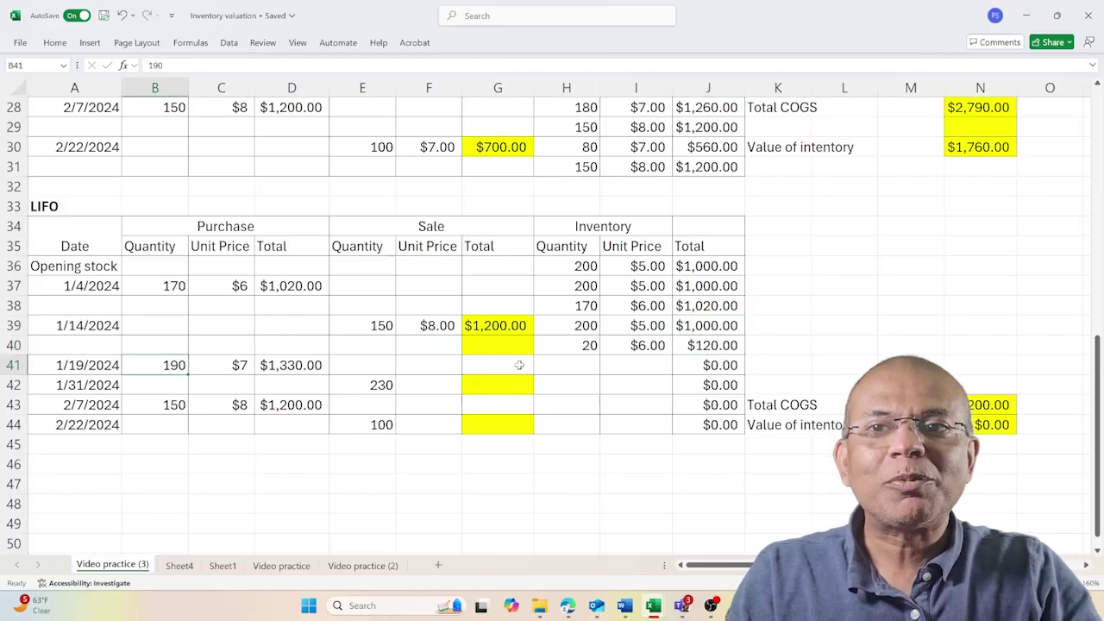
Insert two blank rows between the 1/19/2024 purchase and the 1/31/2024 sale in the LIFO table
left_click_drag(14, 385, 18, 403)
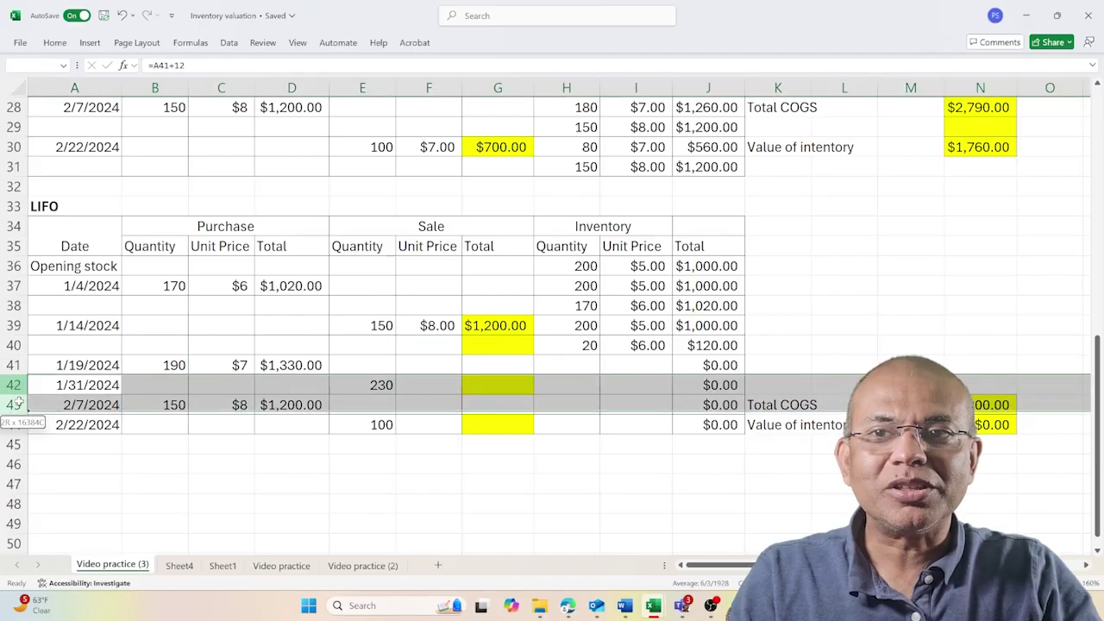
right_click(14, 392)
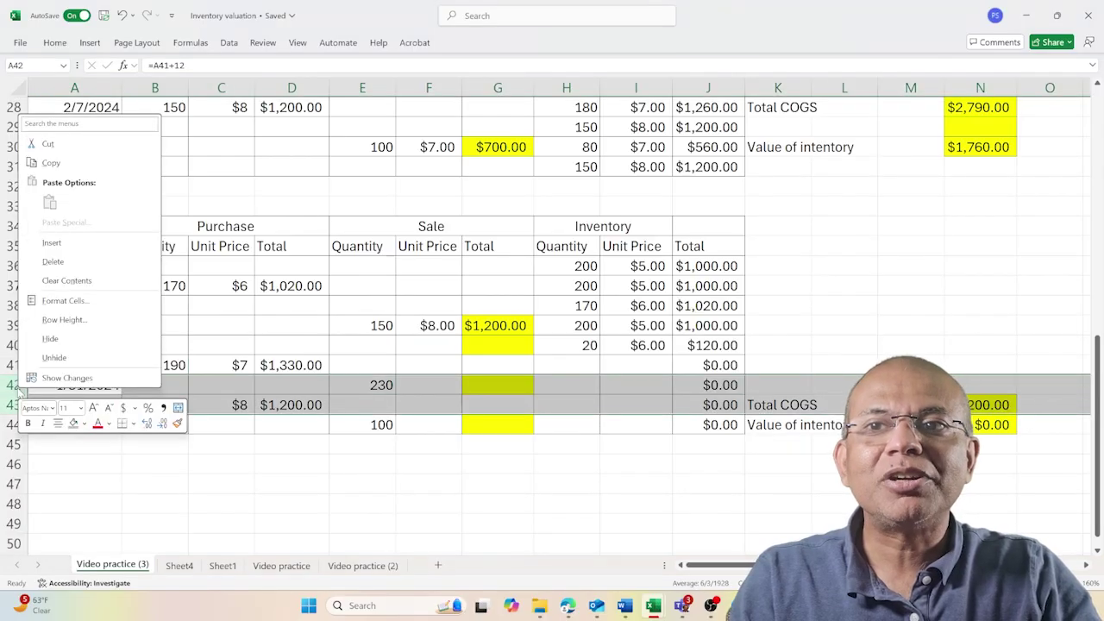
left_click(53, 243)
Copy the two inventory layers remaining after the 1/14/2024 sale, H39:J40, into H41:J42 beside the 1/19/2024 purchase
key("Right")
key("Right")
key("Right")
key("Right")
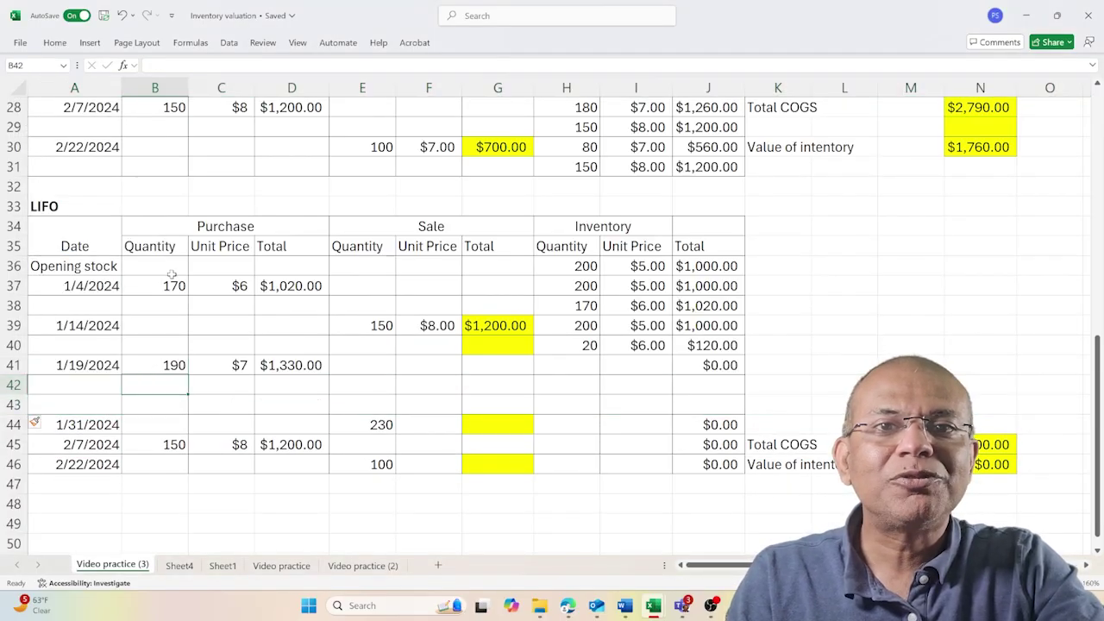
key("Up")
key("Up")
key("Right")
key("Right")
key("Right")
key("Right")
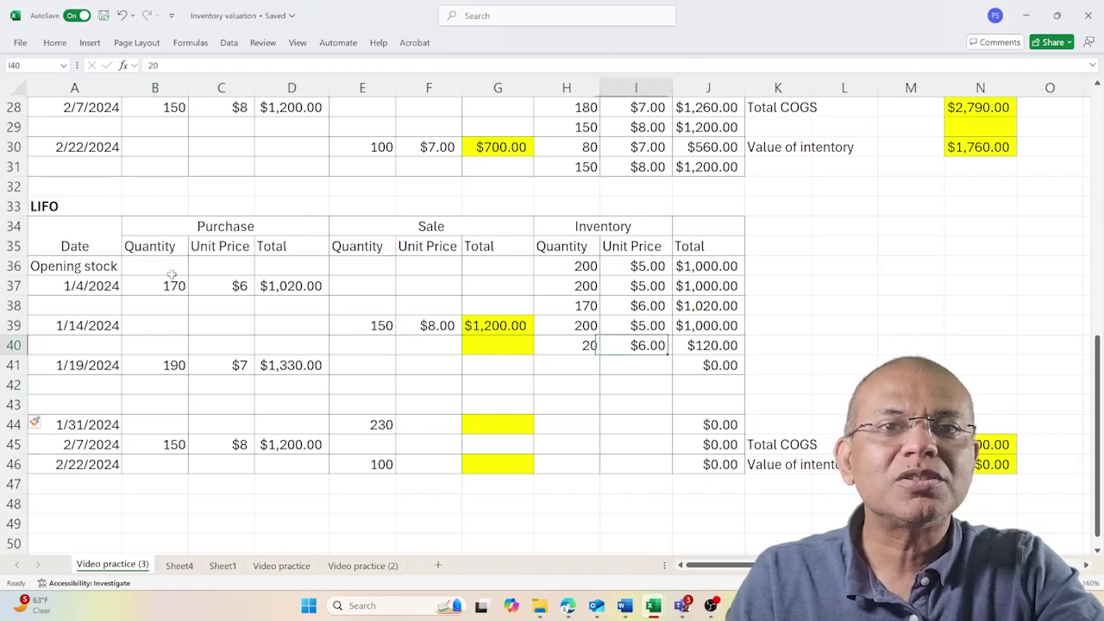
key("Up")
key("Left")
key("shift+Right")
key("shift+Right")
key("shift+Down")
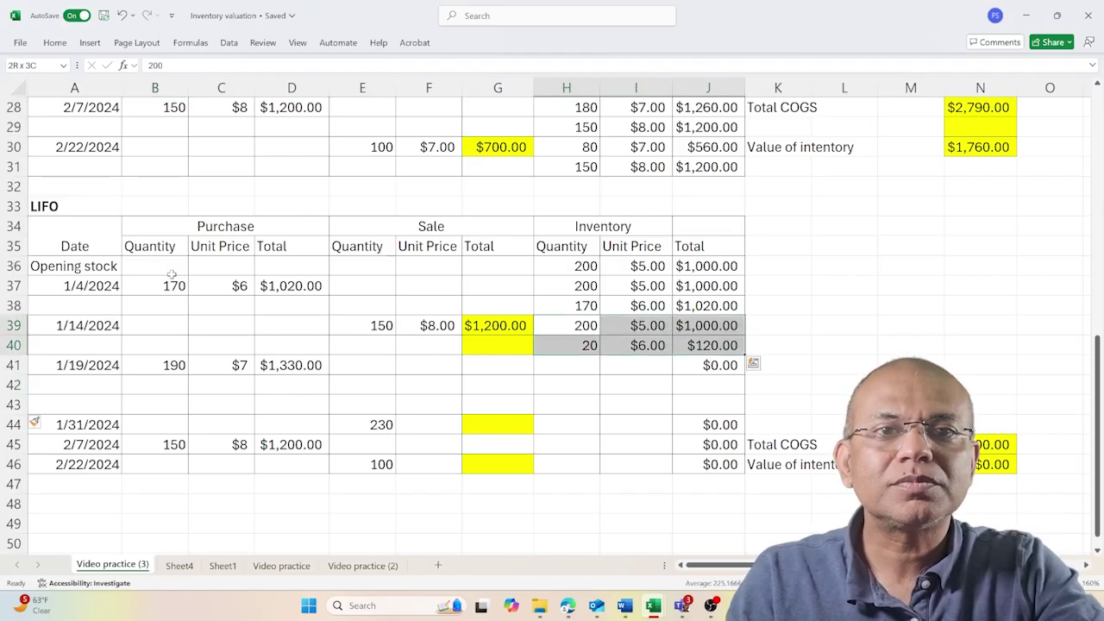
key("ctrl+c")
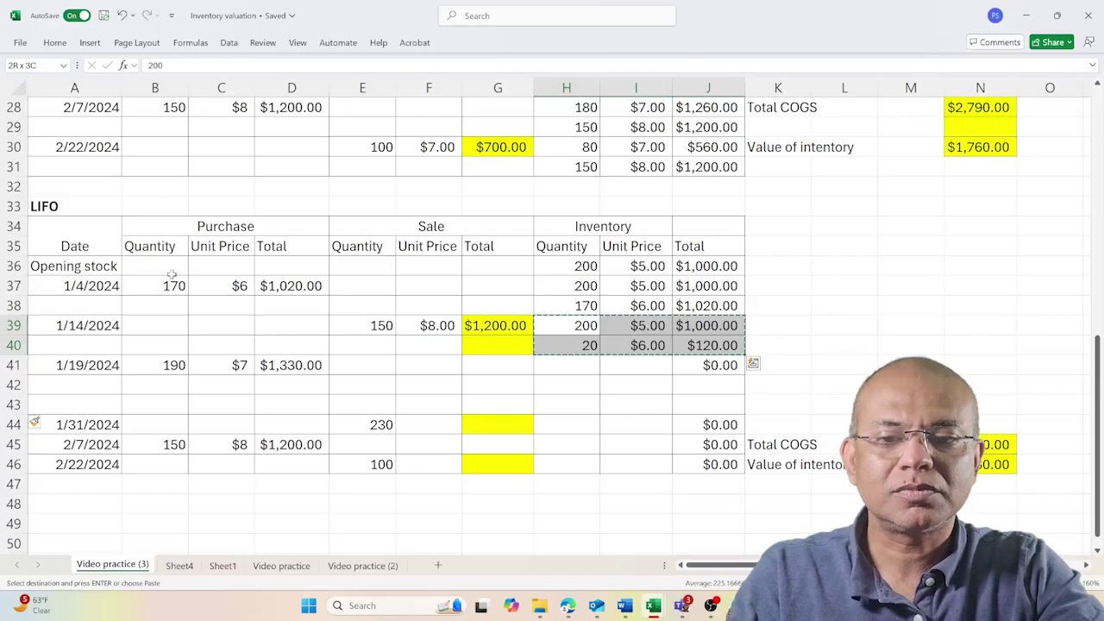
key("Down")
key("Down")
key("ctrl+v")
Add the 1/19/2024 purchase as a third inventory layer in row 43 with quantity 190 and unit price $7
key("Down")
key("Down")
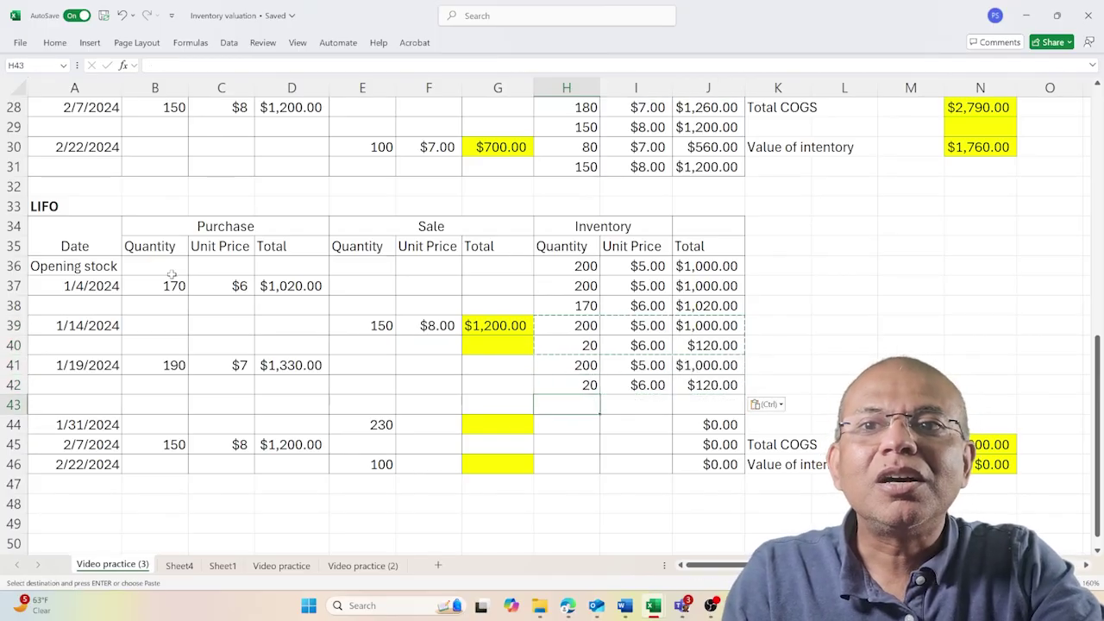
type("190")
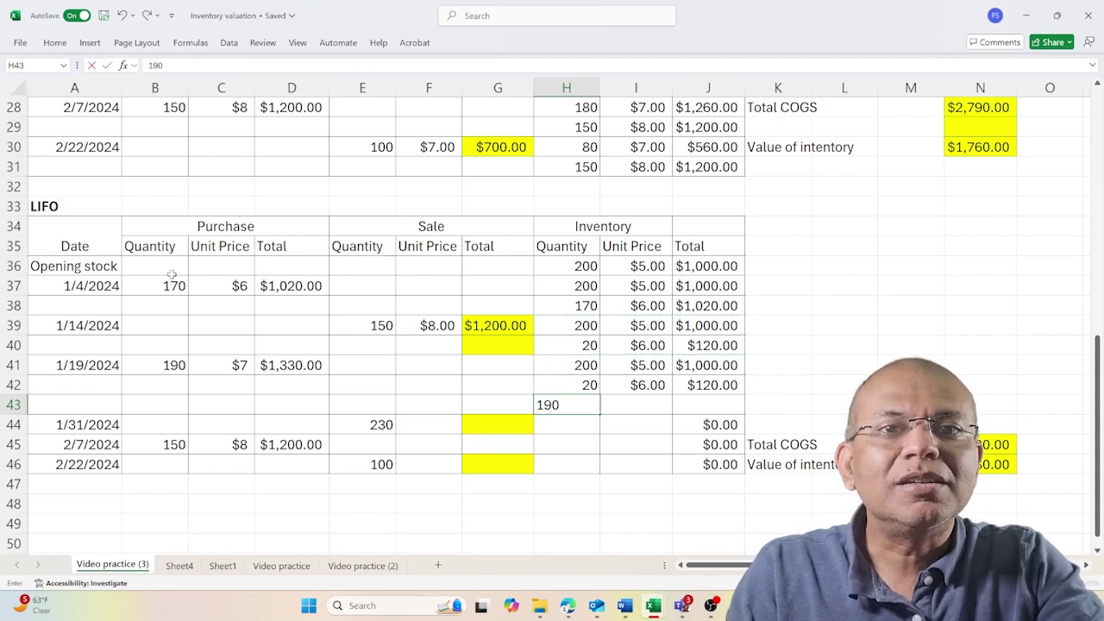
key("Tab")
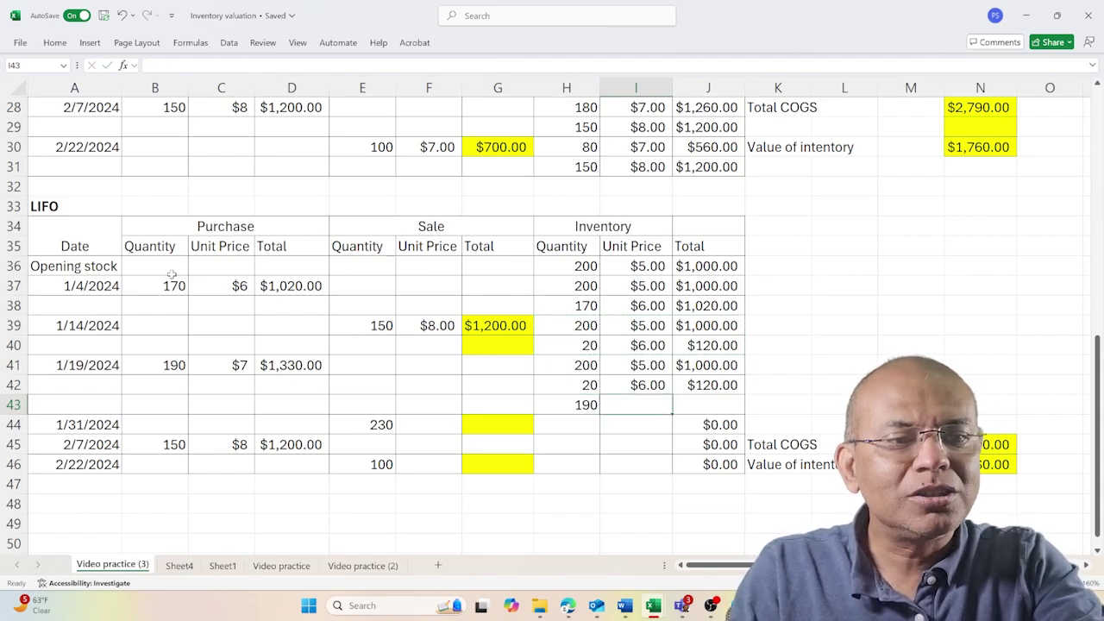
type("7")
key("Tab")
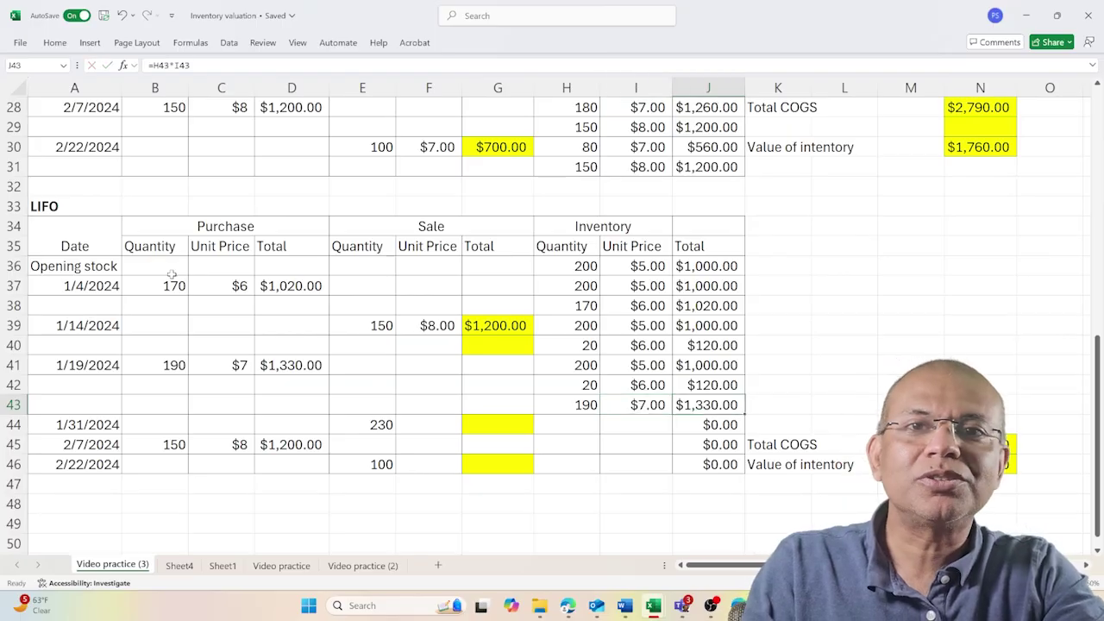
Review the three inventory layers held after the 1/19/2024 purchase in H41:J43
key("Up")
key("Up")
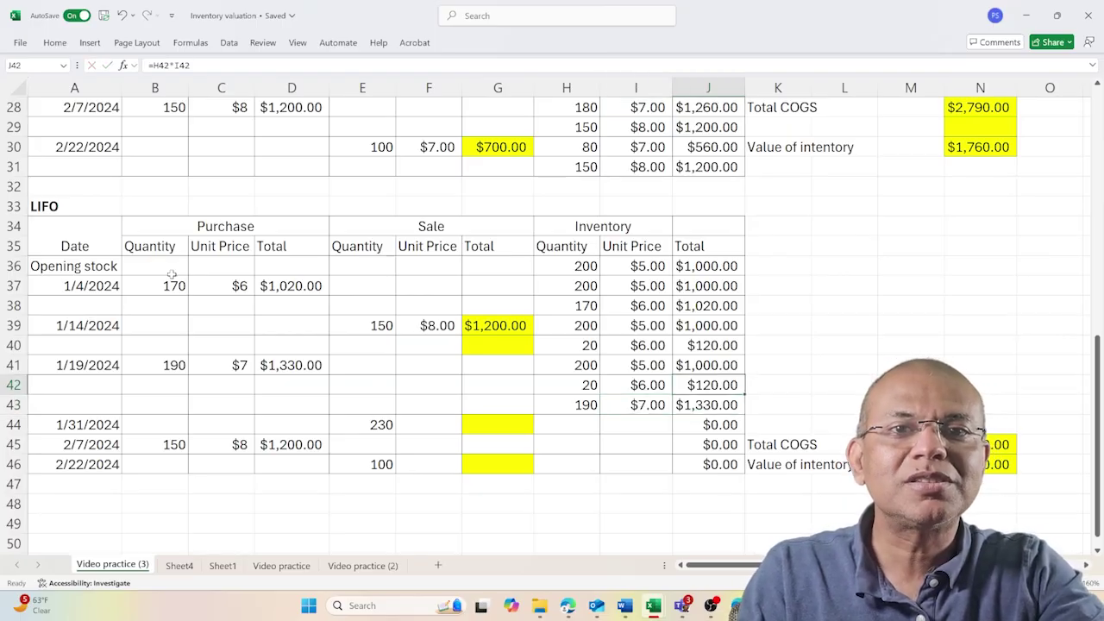
key("Left")
key("Left")
key("shift+Right")
key("shift+Right")
key("shift+Down")
key("shift+Down")
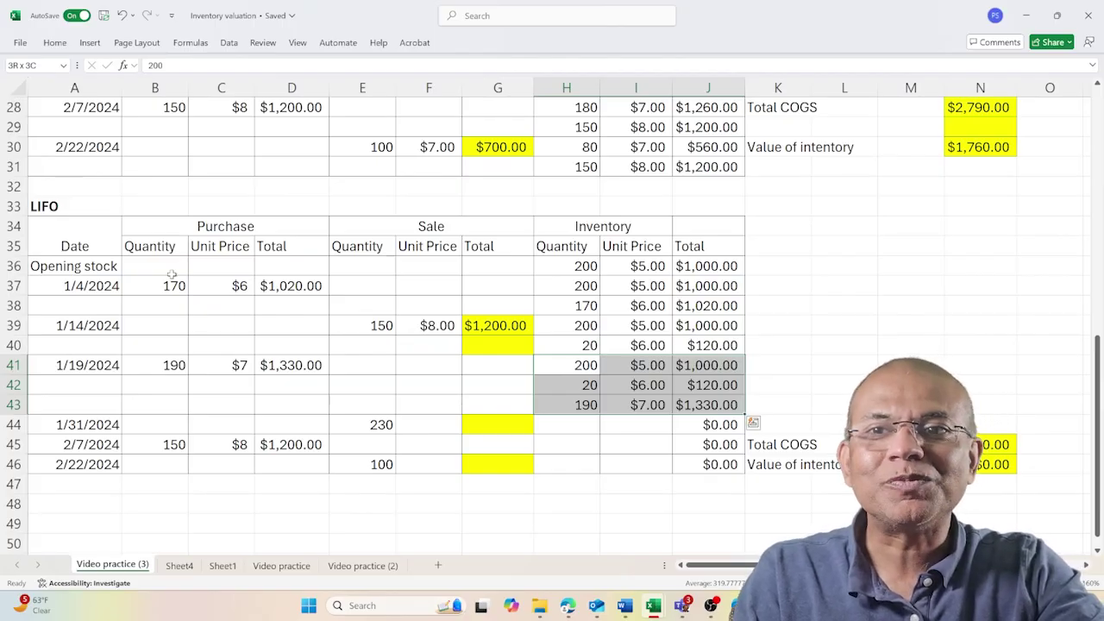
key("Down")
key("Down")
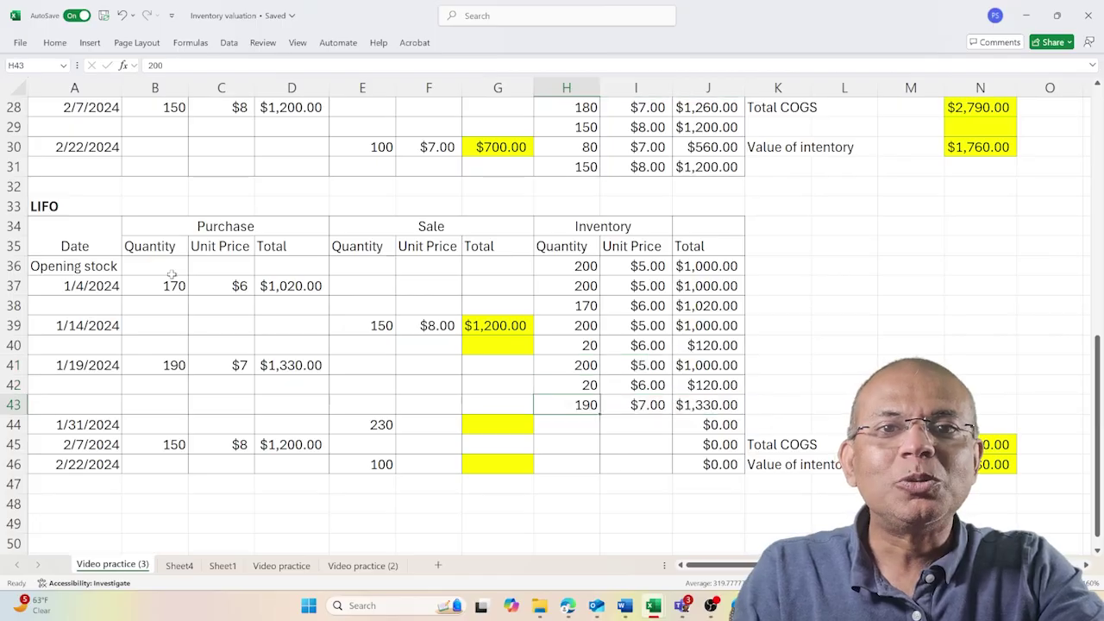
Compare the 1/31/2024 sale quantity with the available inventory layers, working back from the most recent purchase
key("Left")
key("Left")
key("Down")
key("Left")
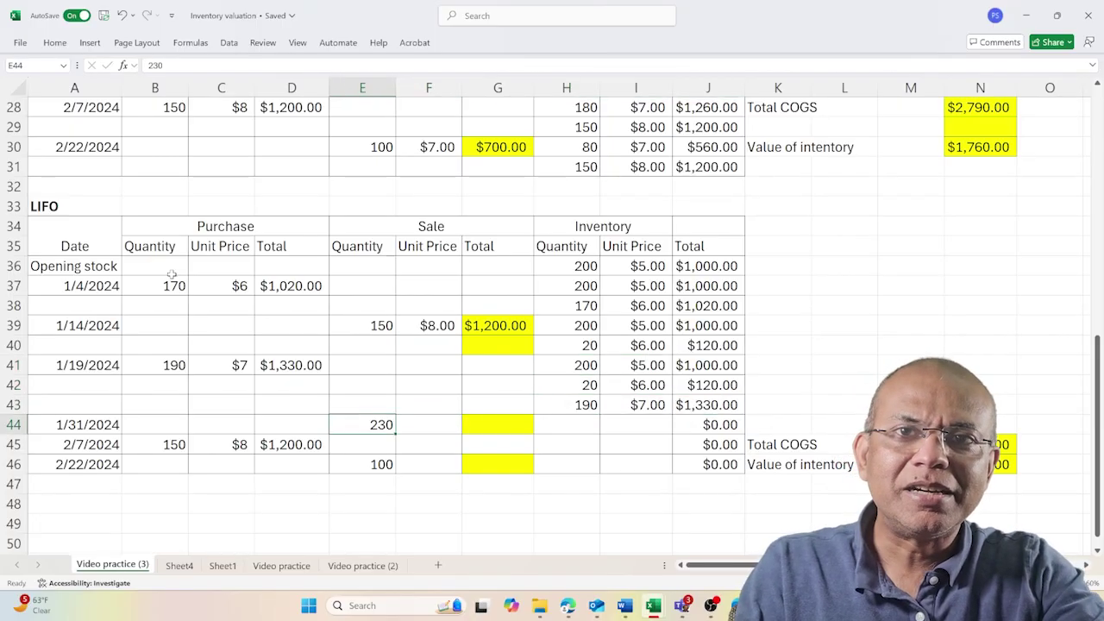
key("Right")
key("Right")
key("Right")
key("Up")
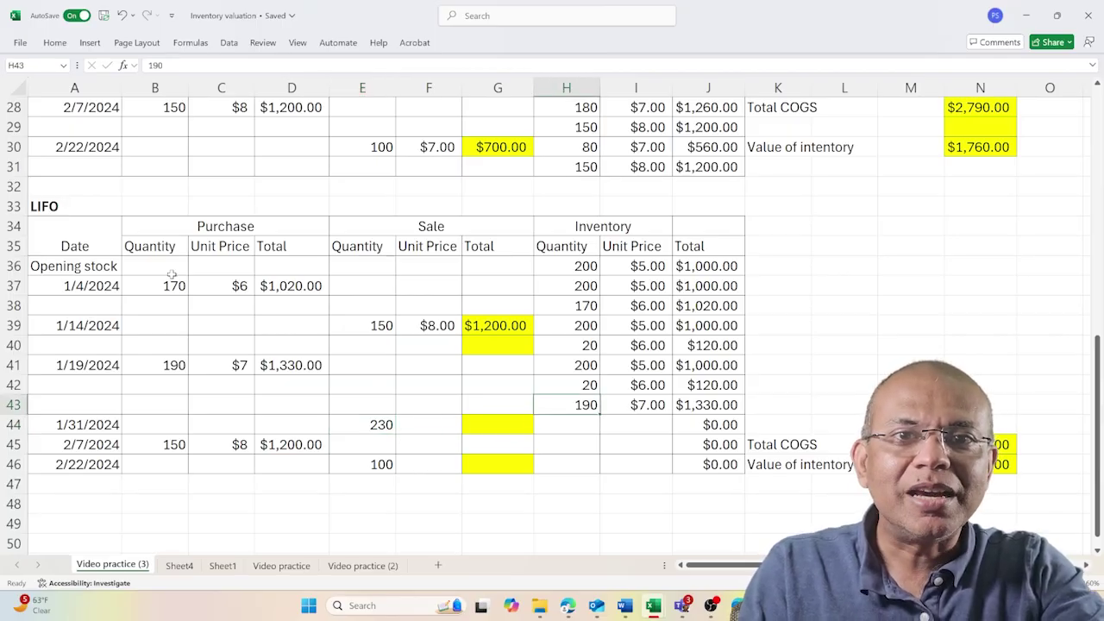
key("Up")
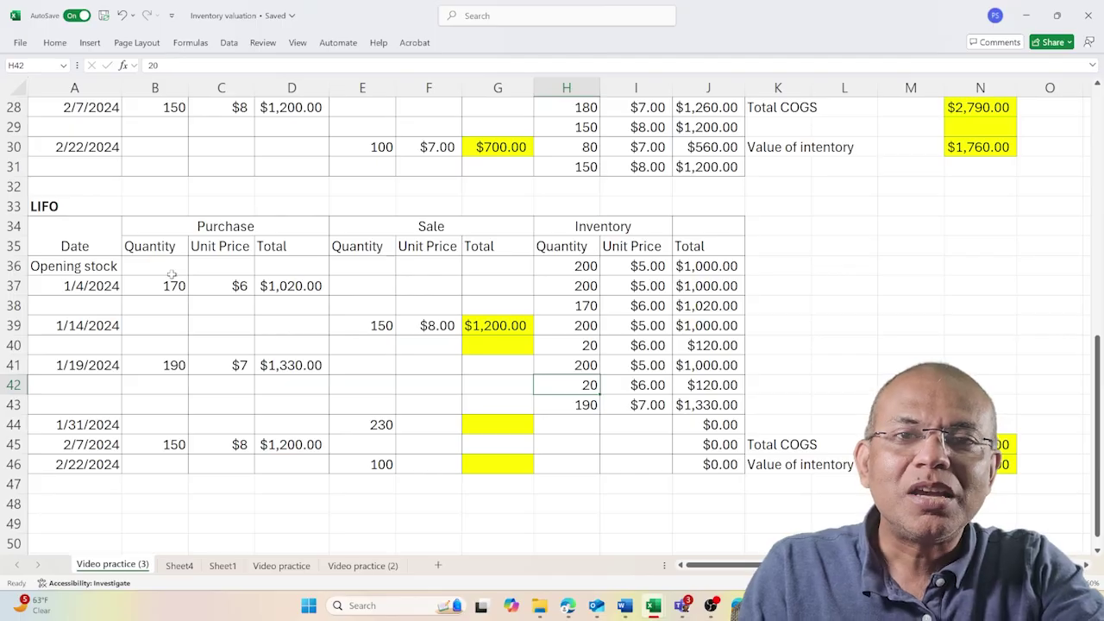
key("Down")
key("Up")
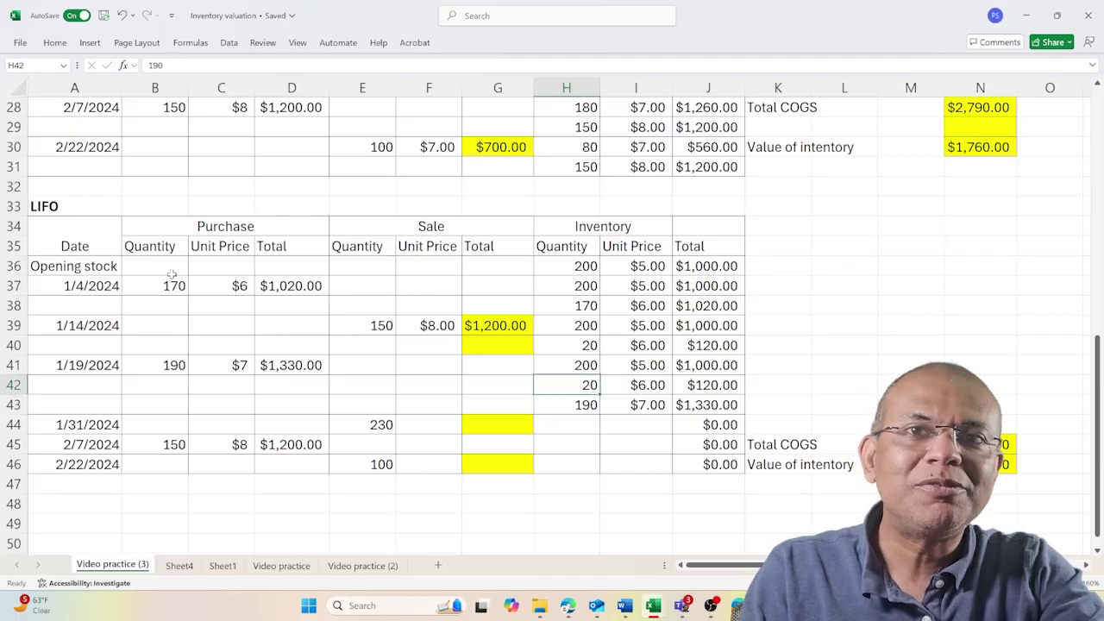
key("Up")
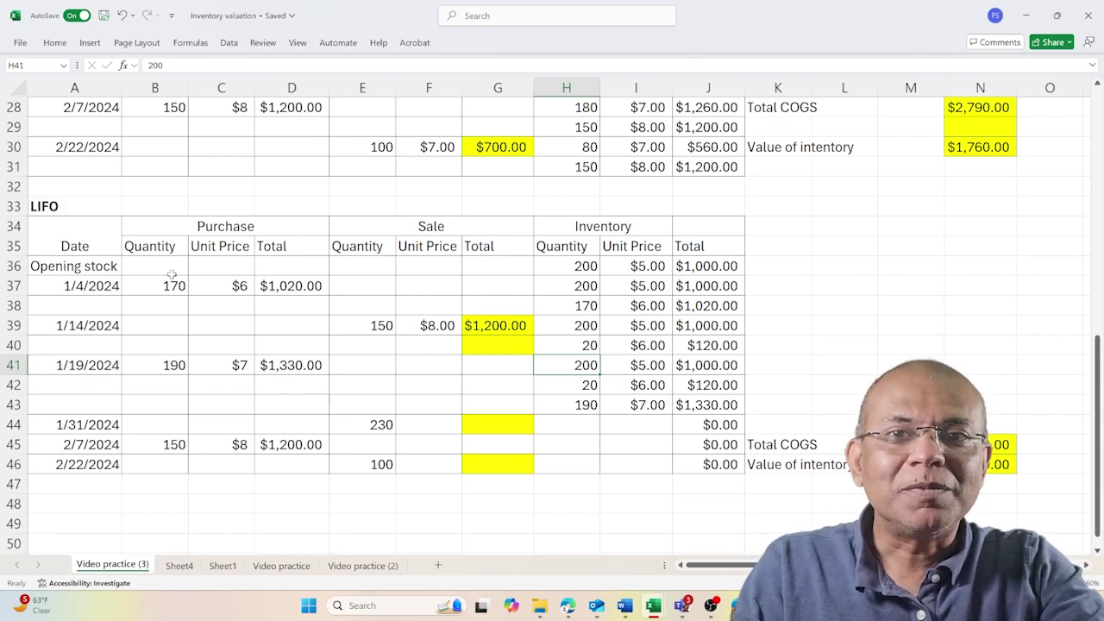
key("Down")
key("Down")
key("Down")
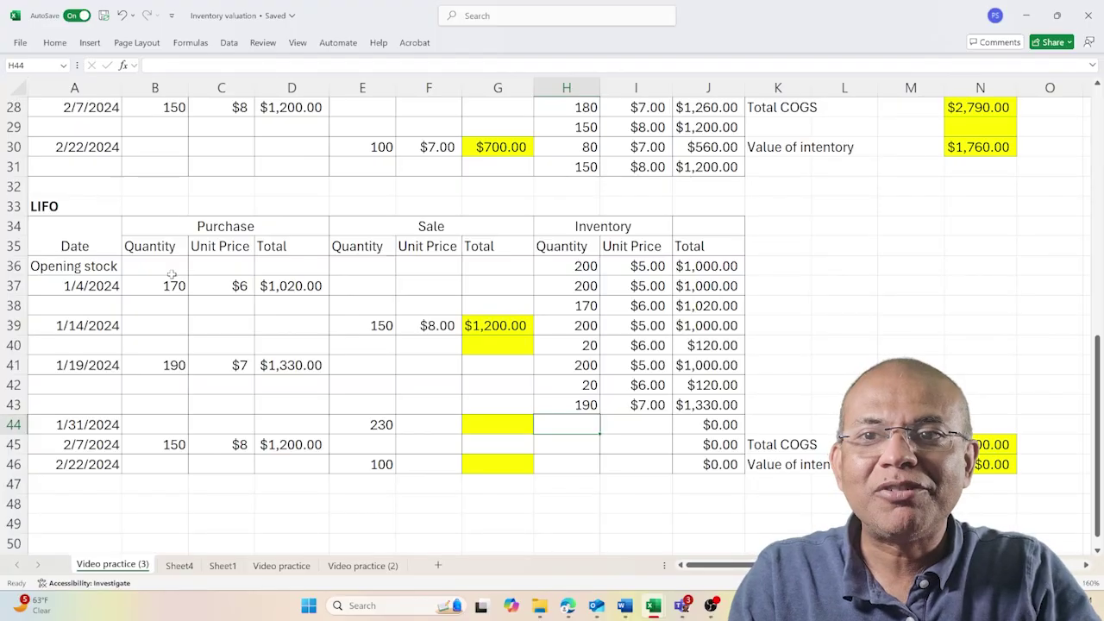
Insert two blank rows between the 1/31/2024 sale and the 2/7/2024 purchase in the LIFO table
left_click_drag(15, 444, 18, 464)
right_click(18, 464)
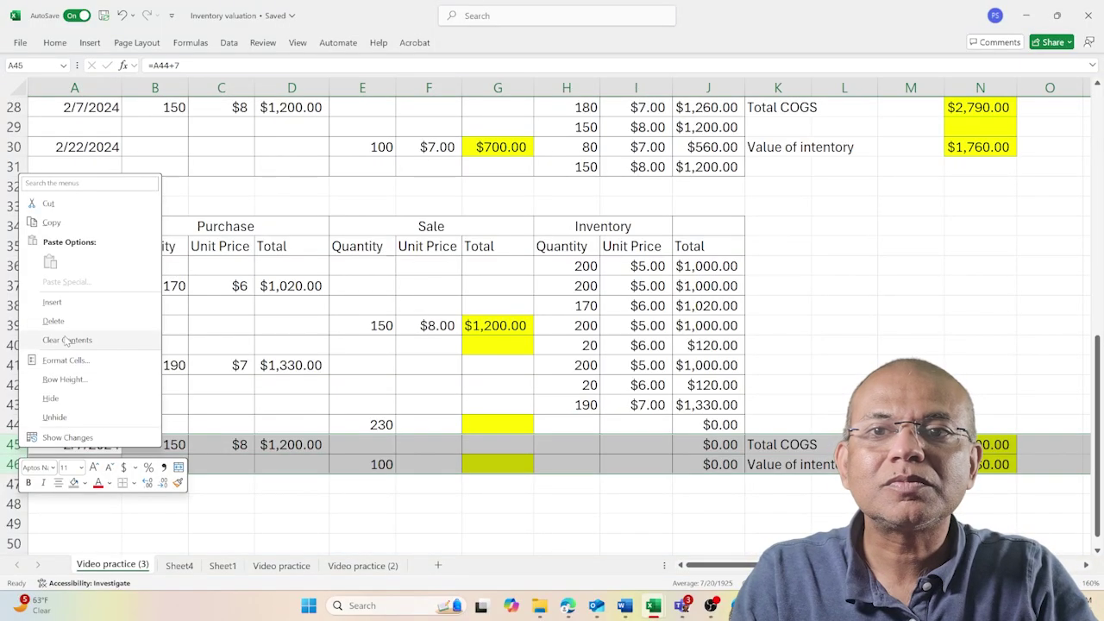
left_click(52, 302)
Record the first layer of the 1/31/2024 sale in row 44 as 190 units at $7
left_click(353, 425)
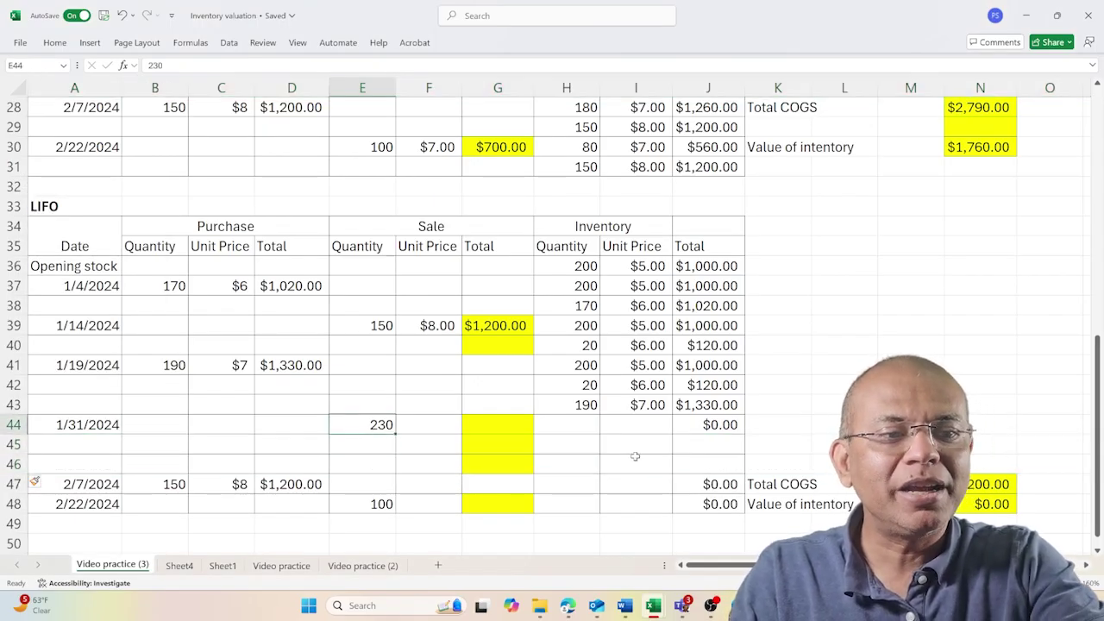
type("190")
key("Tab")
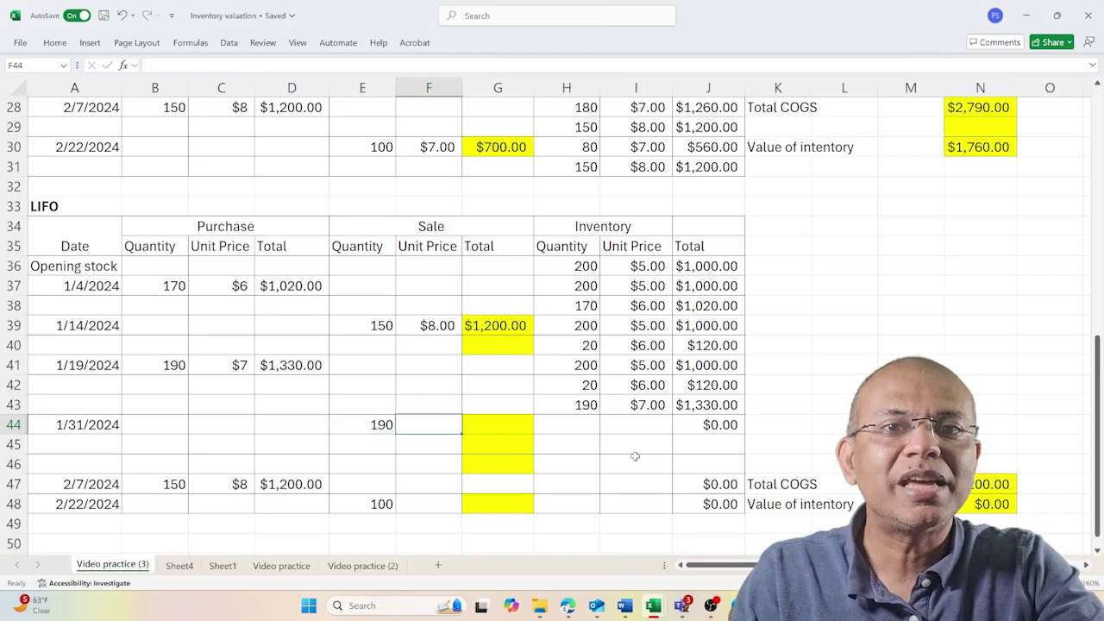
type("7")
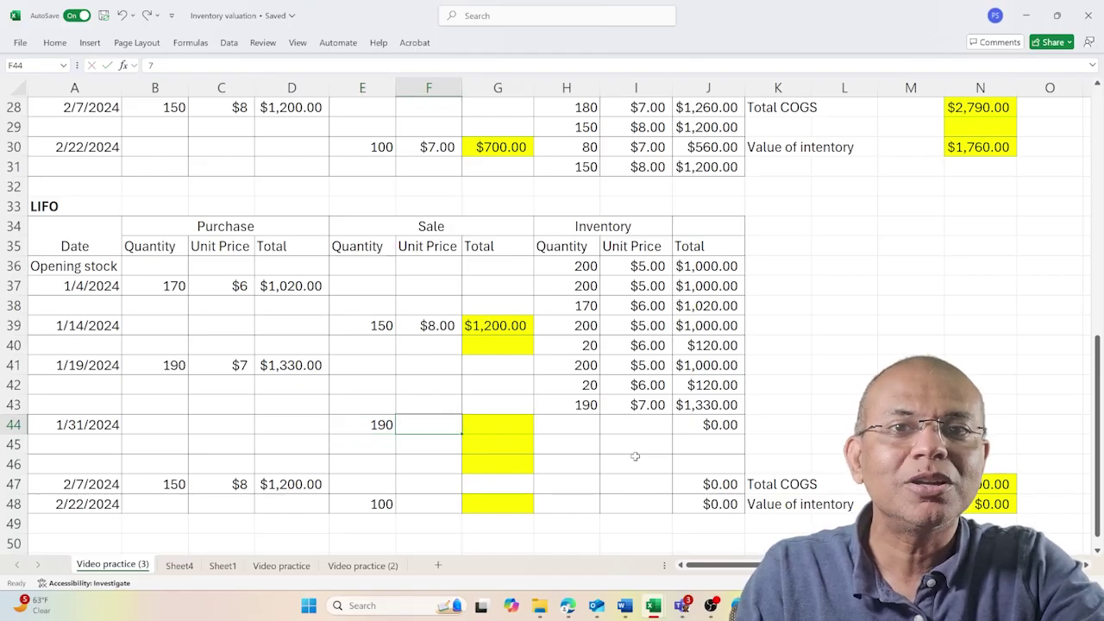
key("Return")
Add the other two layers of the 1/31/2024 sale: 20 units at $6 in row 45 and 20 units at $5 in row 46
type("20")
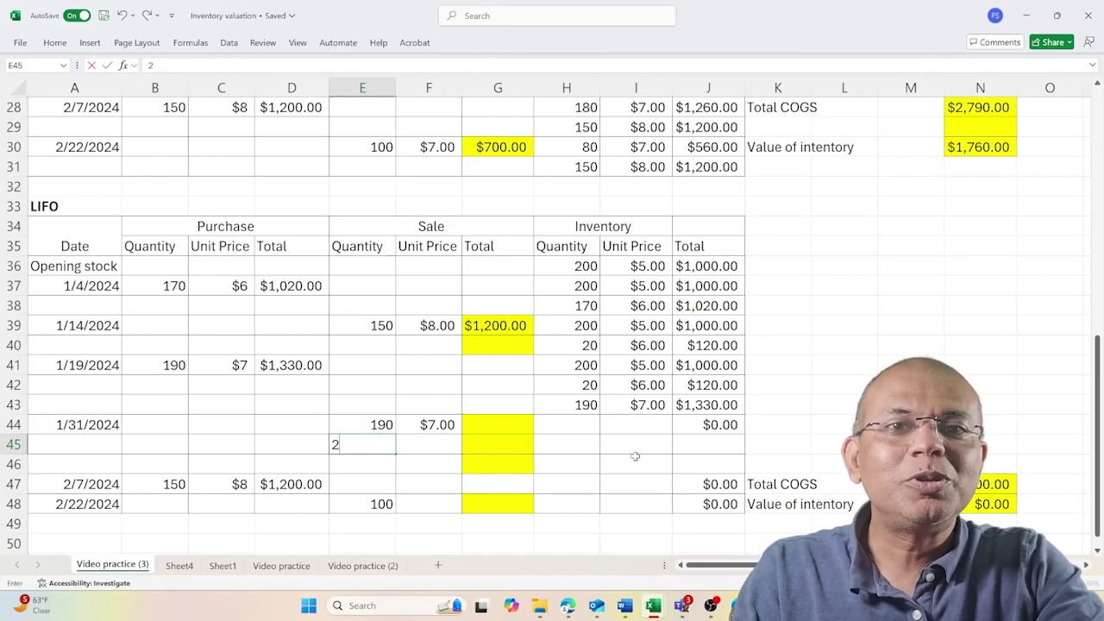
key("Tab")
type("6")
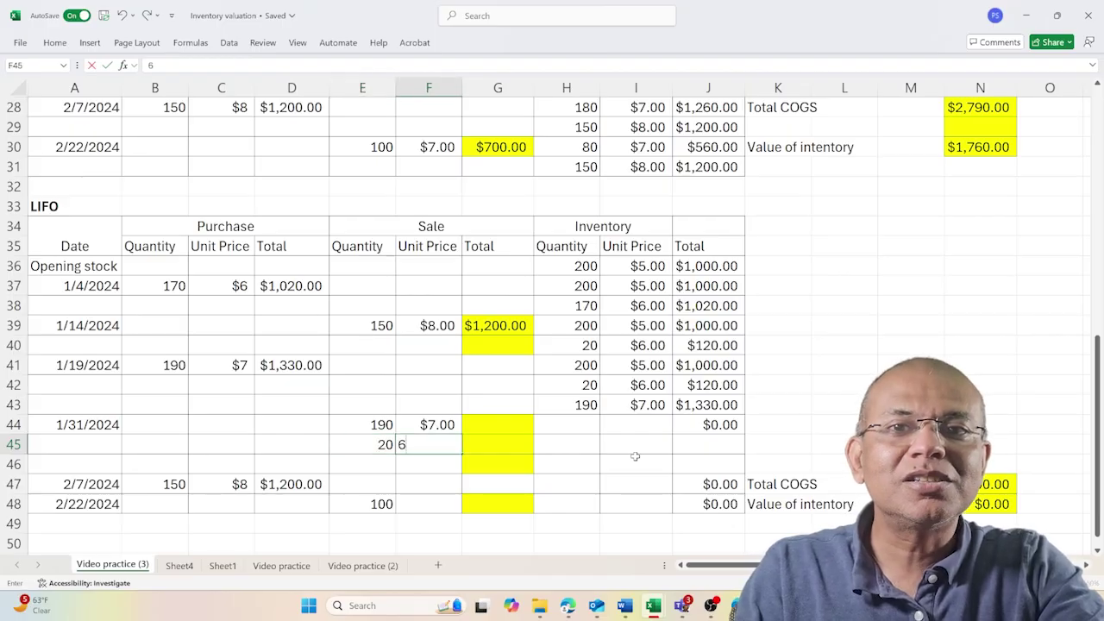
key("Return")
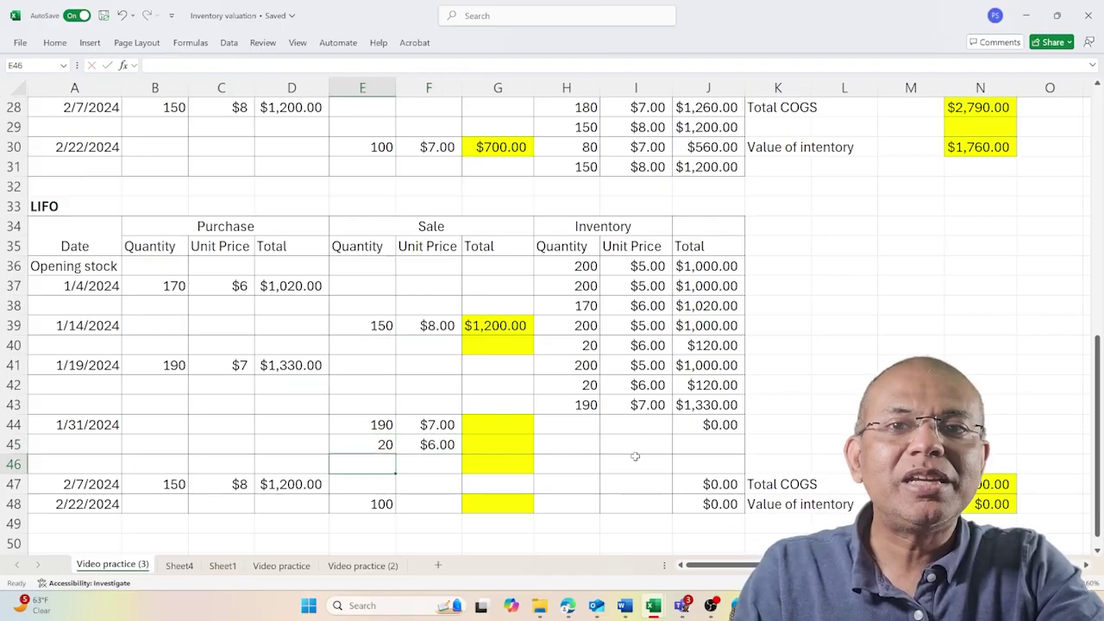
type("20")
key("Tab")
type("5")
key("Tab")
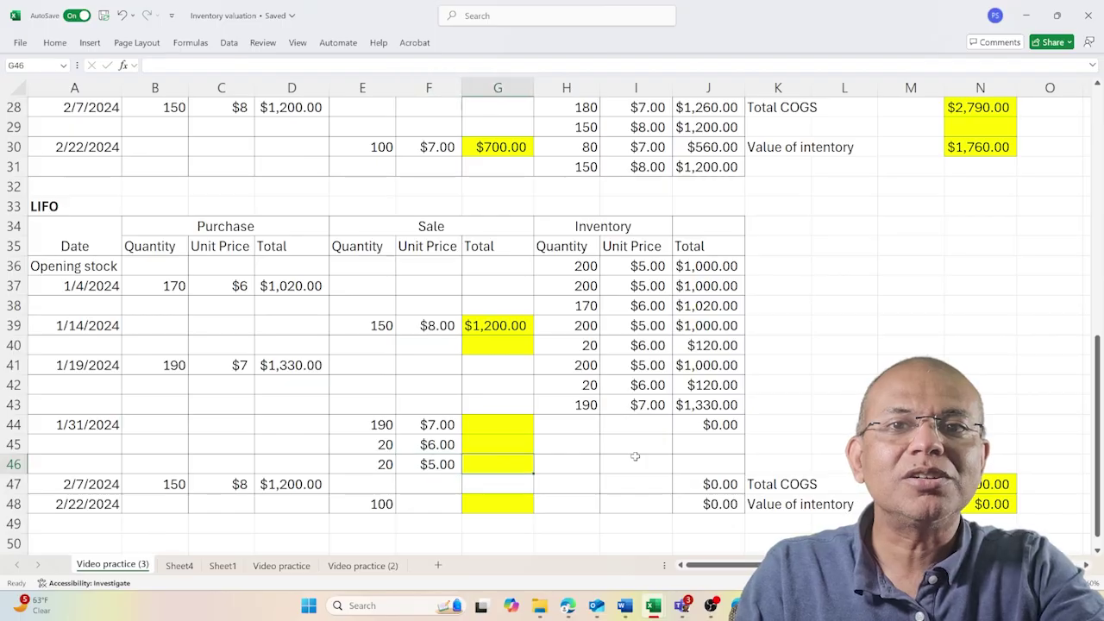
Copy the sale total formula from G39 into G44:G46 for the three layers of the 1/31/2024 sale
key("Up")
key("Up")
key("Up")
key("Up")
key("Up")
key("Up")
key("Up")
key("ctrl+c")
key("Down")
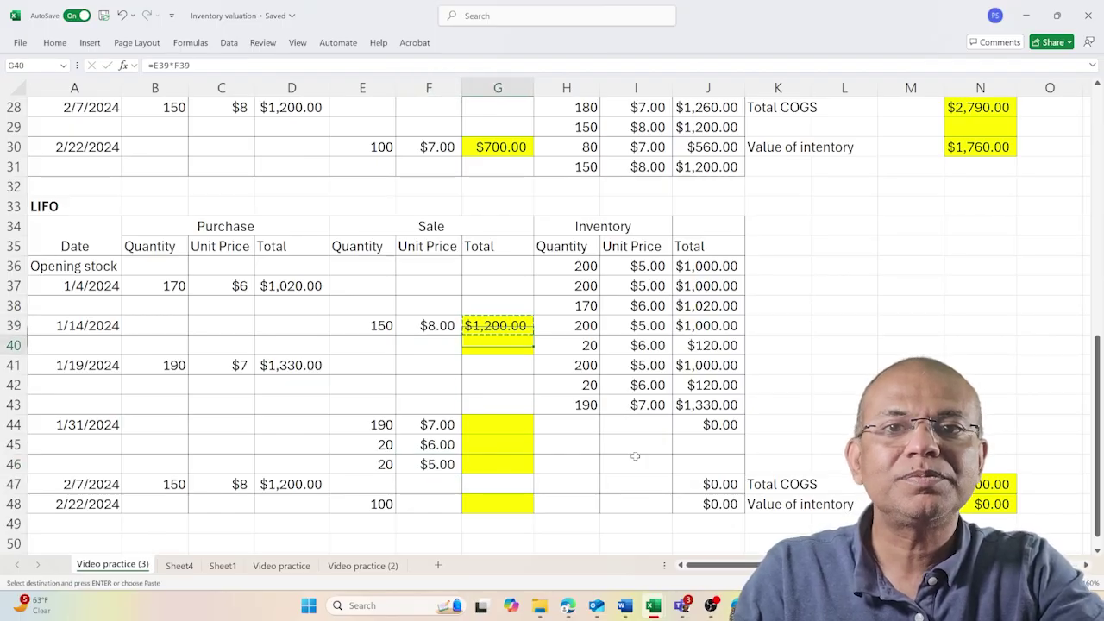
key("Down")
key("Down")
key("Down")
key("Down")
key("shift+Down")
key("shift+Down")
key("ctrl+v")
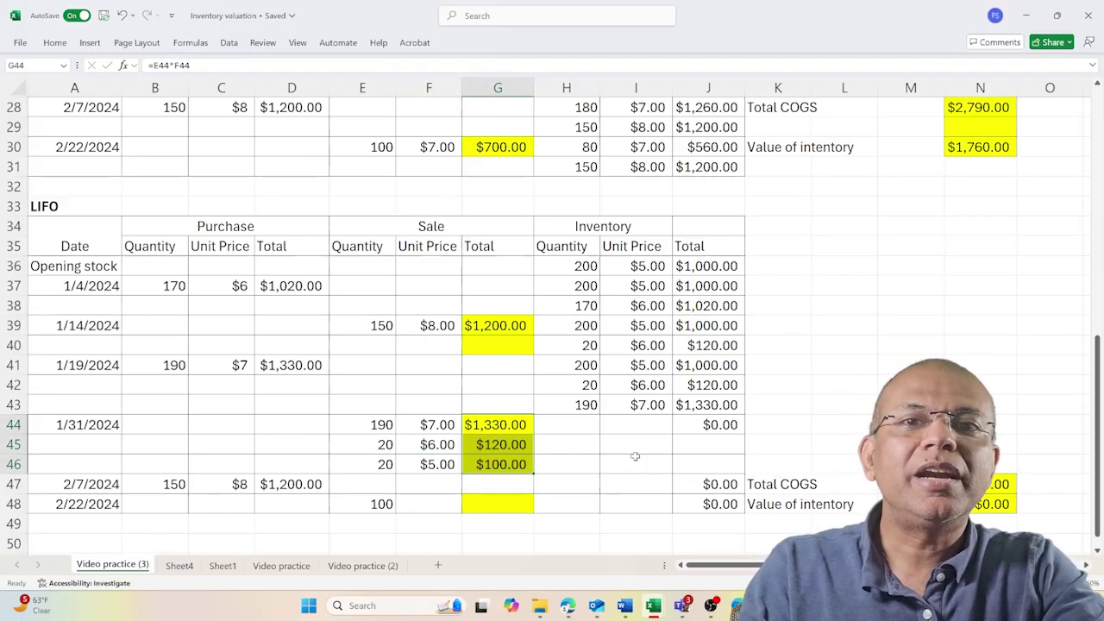
key("shift+Up")
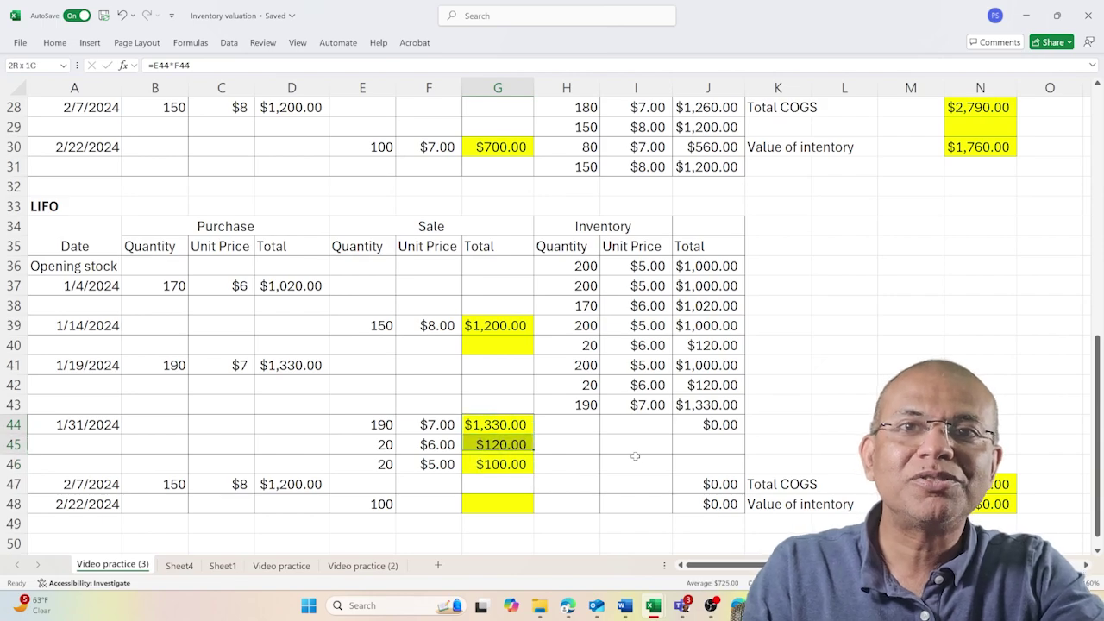
key("shift+Down")
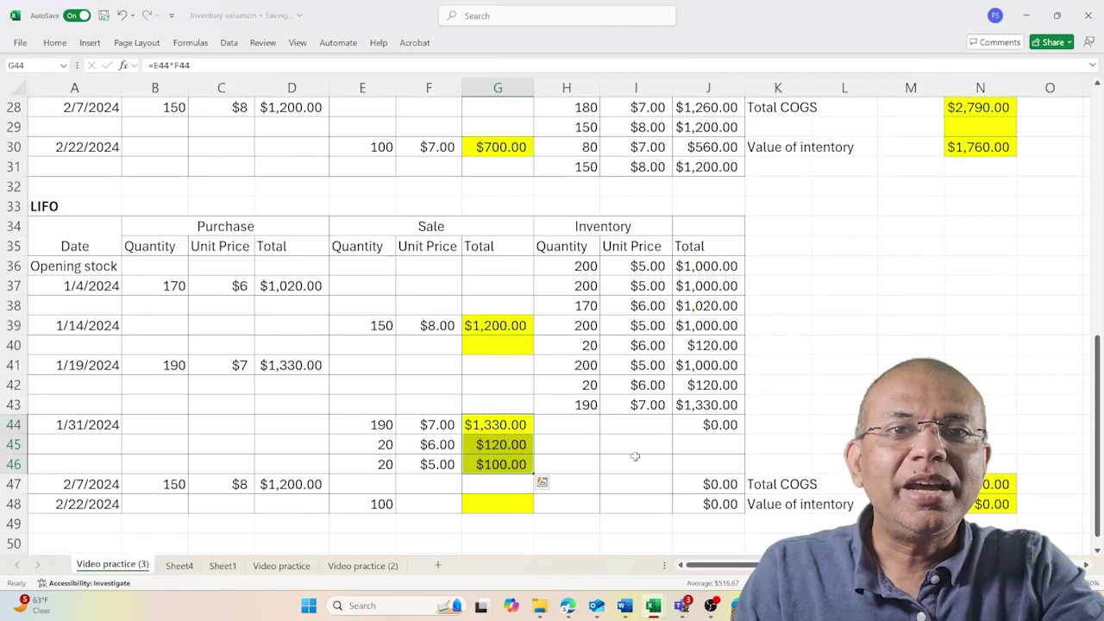
Examine the inventory layers in H41:H43 to determine which units remain after the 1/31/2024 sale
key("Right")
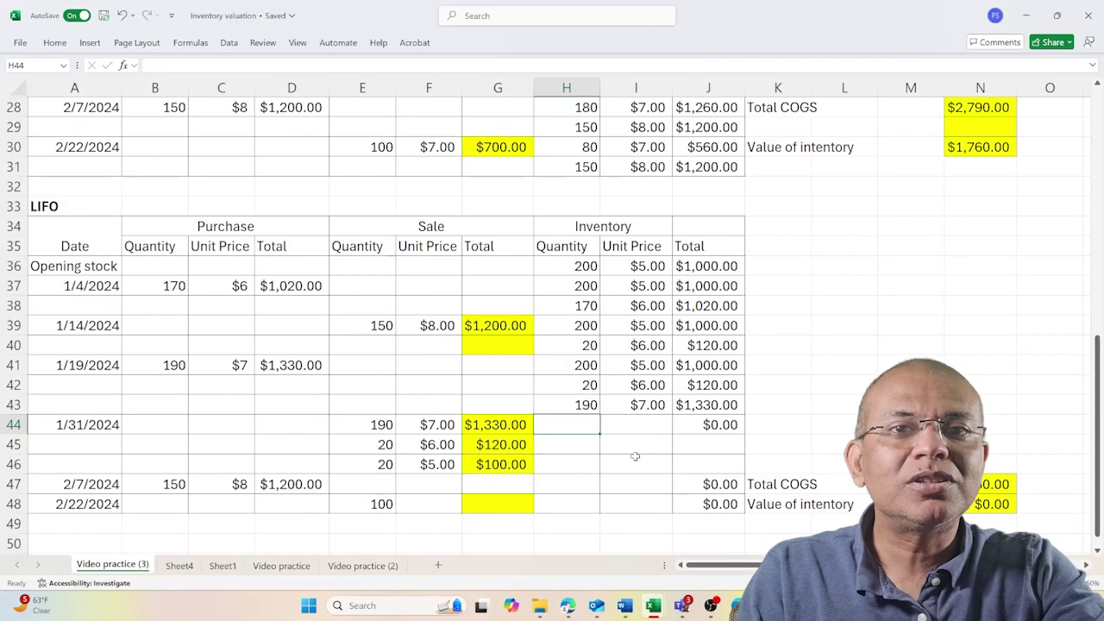
key("Up")
key("Up")
key("Up")
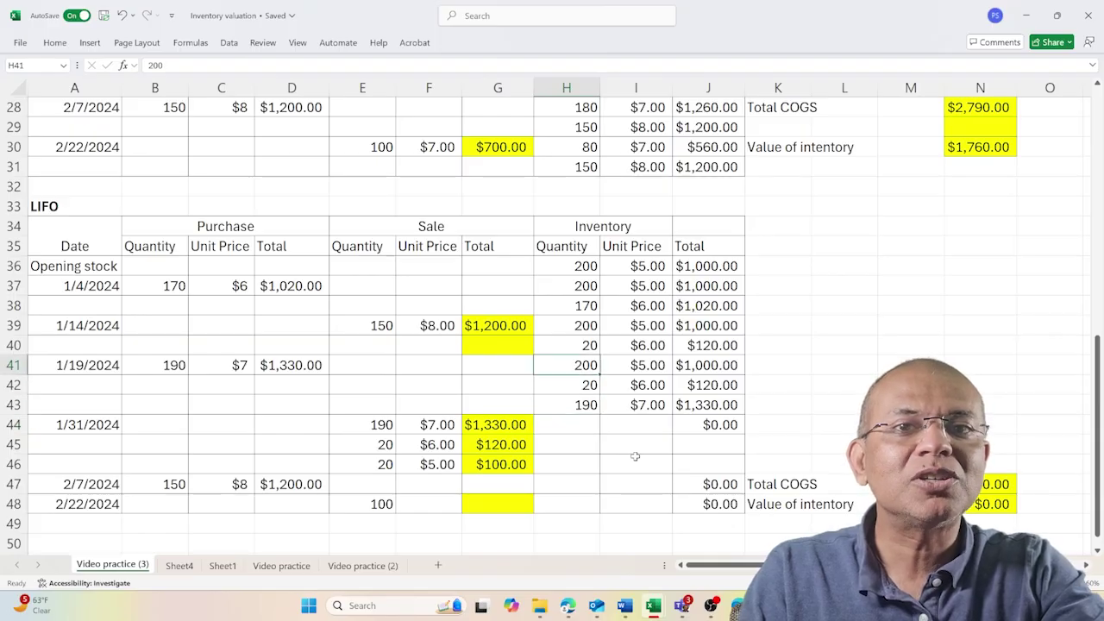
key("Down")
key("Down")
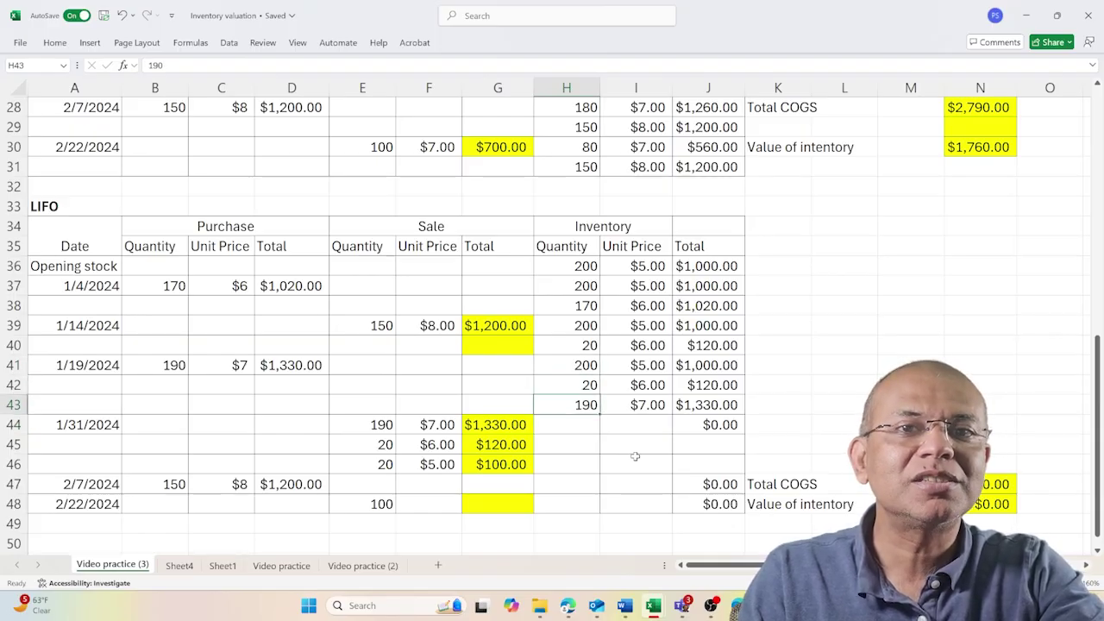
key("Up")
key("Up")
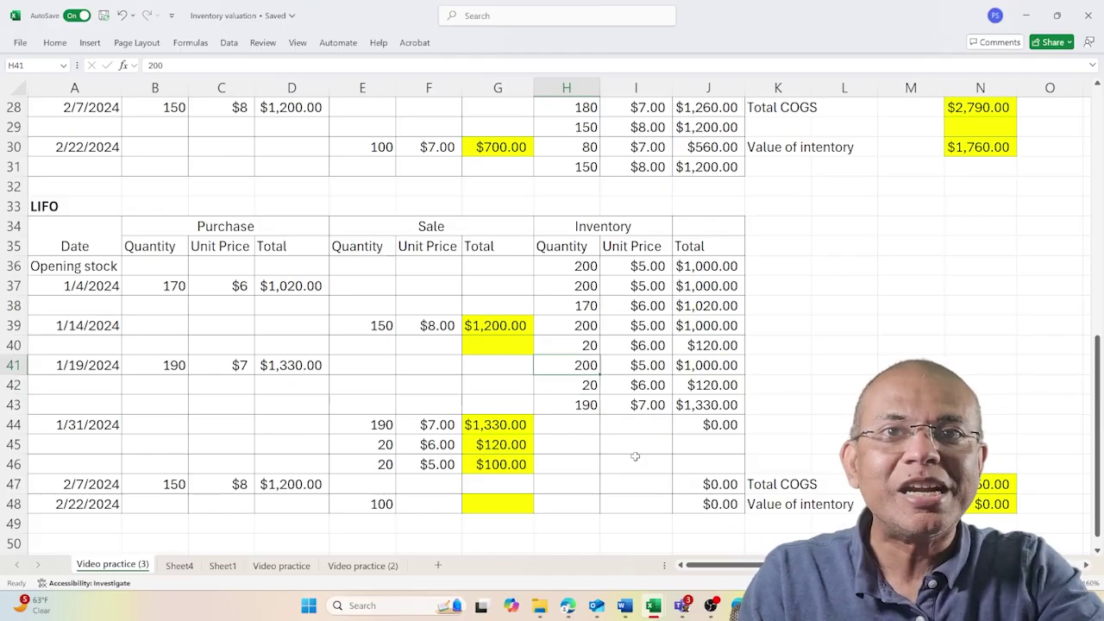
Record the inventory left after the 1/31/2024 sale in row 44 as 180 units at $5
key("Down")
key("Down")
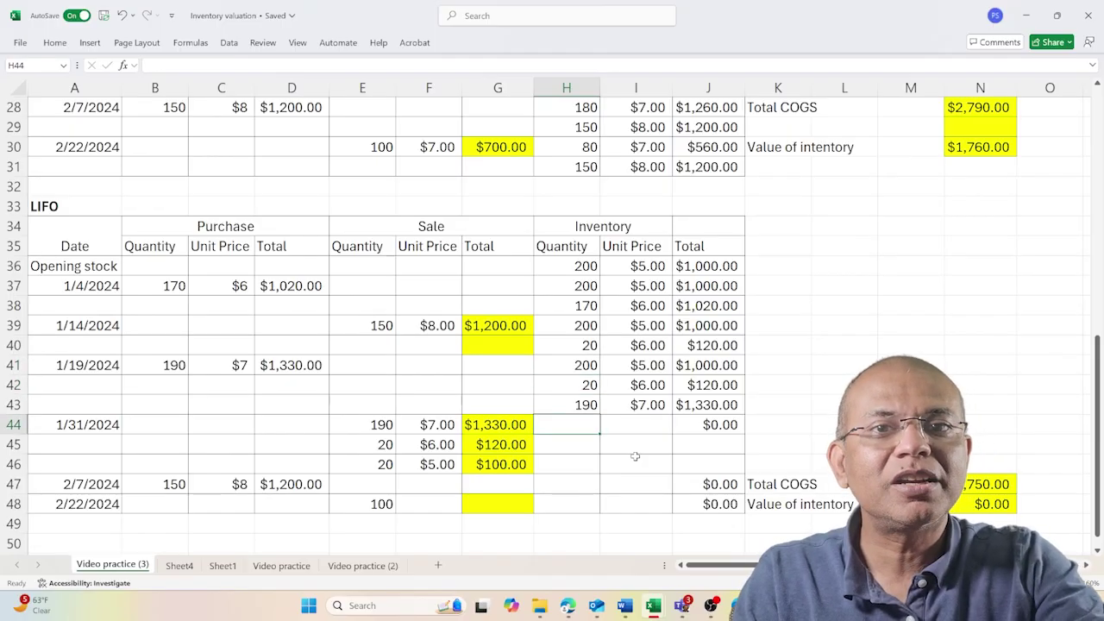
type("180")
key("Tab")
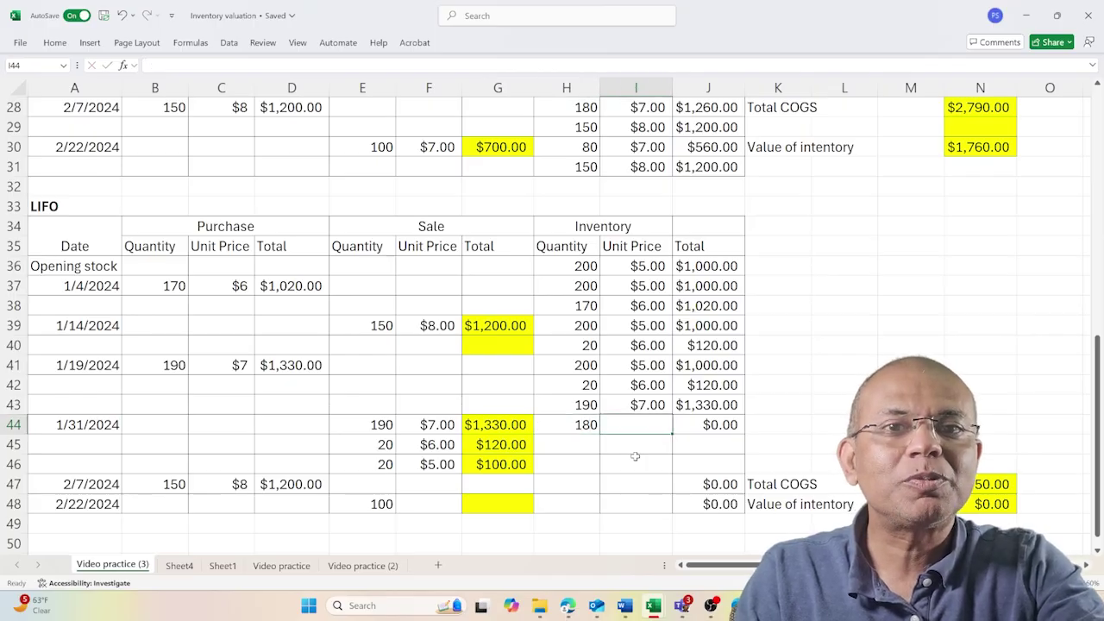
type("8")
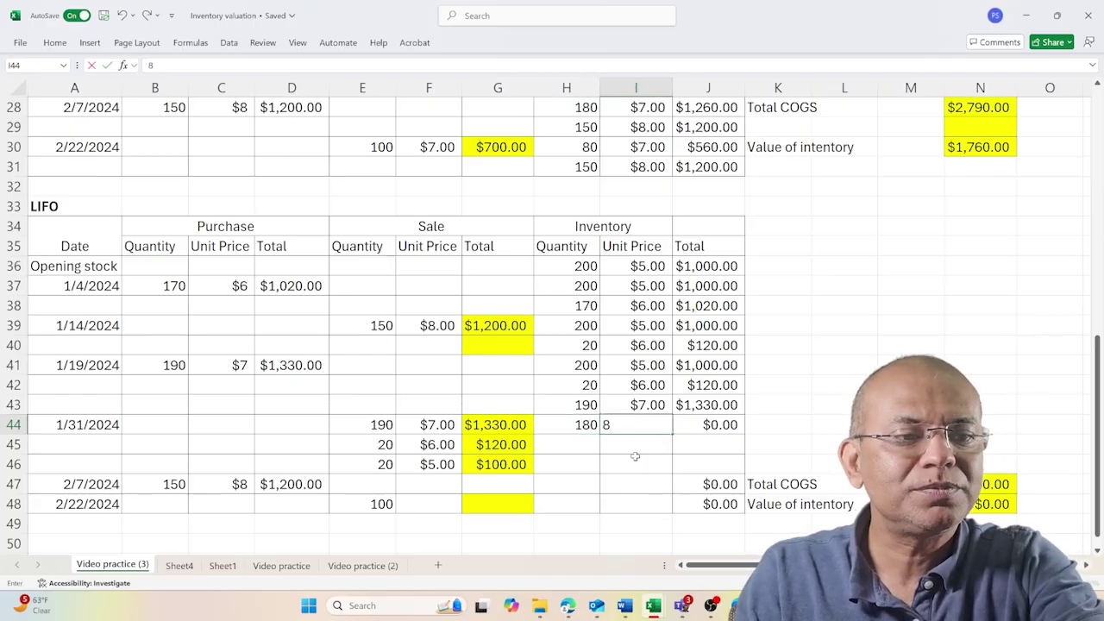
key("Tab")
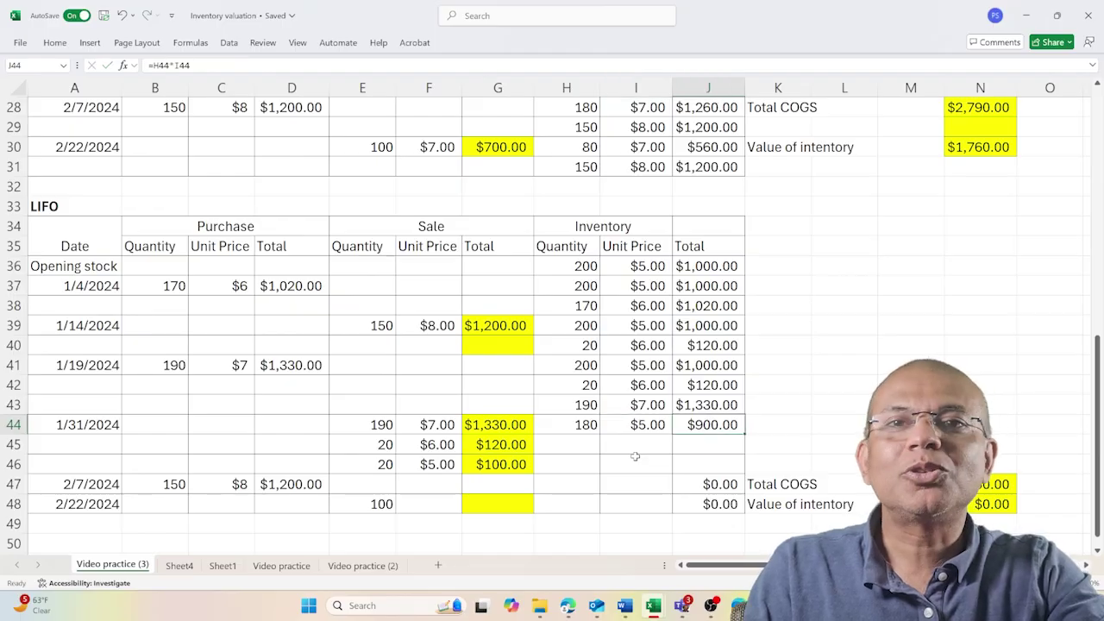
Insert a blank row directly above the 2/22/2024 sale row for the second inventory layer of the 2/7/2024 purchase
key("Down")
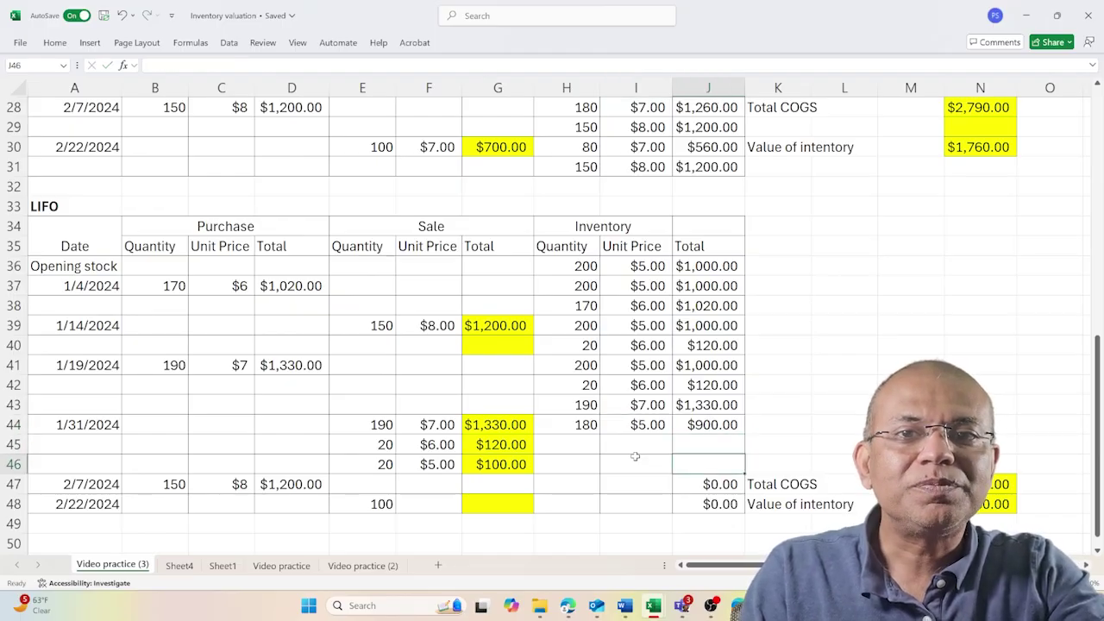
key("Down")
key("Left")
key("Left")
key("Left")
key("Down")
key("Delete")
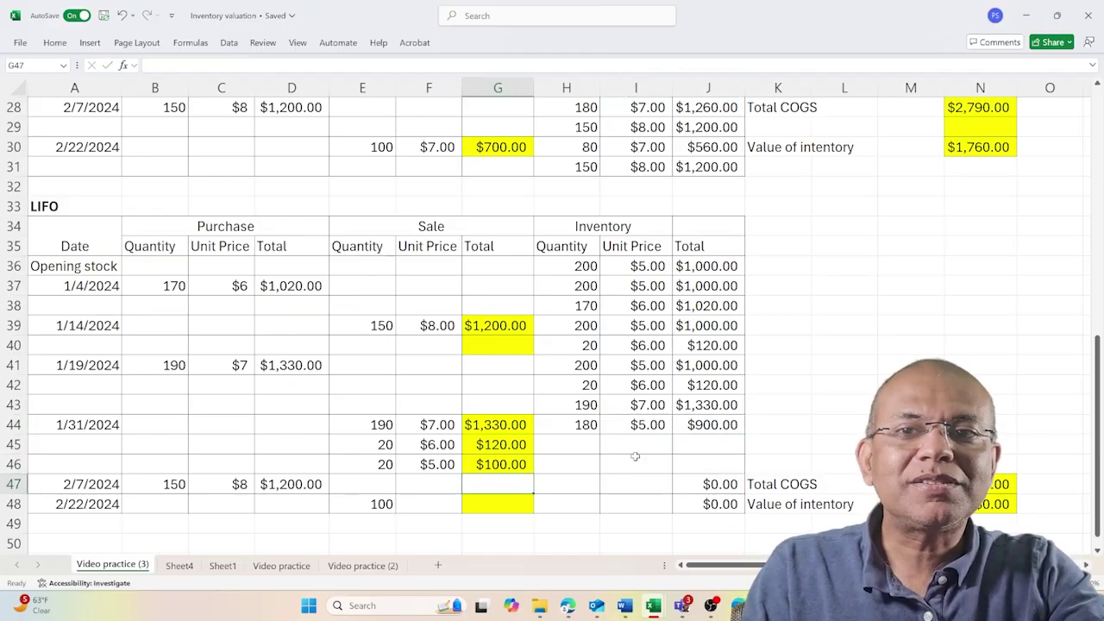
key("Left")
key("Left")
key("Left")
key("Left")
key("Left")
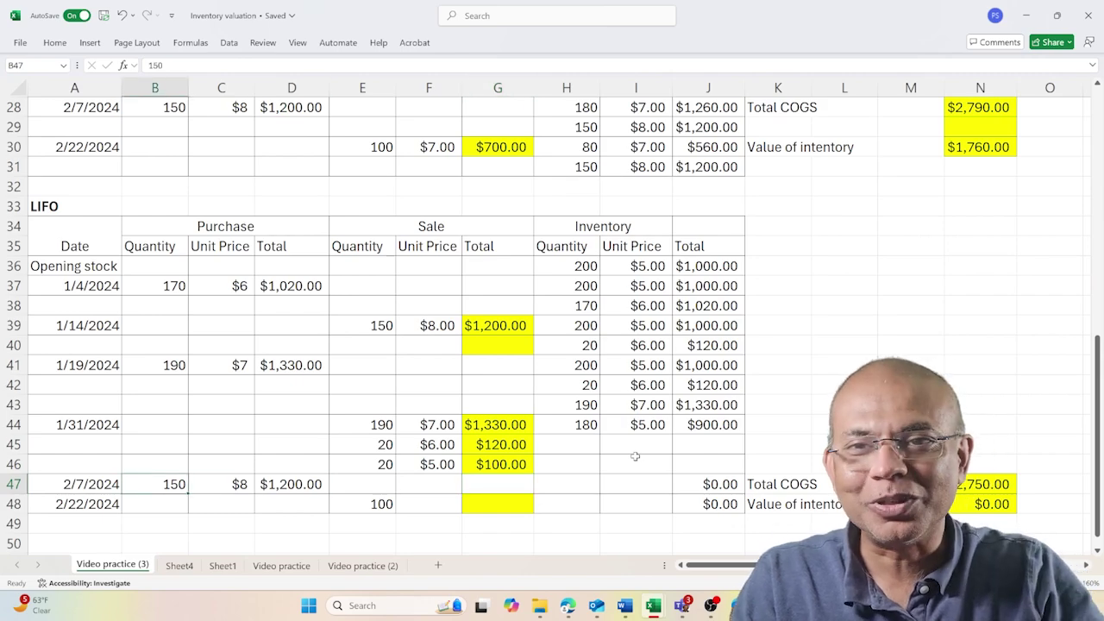
left_click(16, 505)
right_click(15, 506)
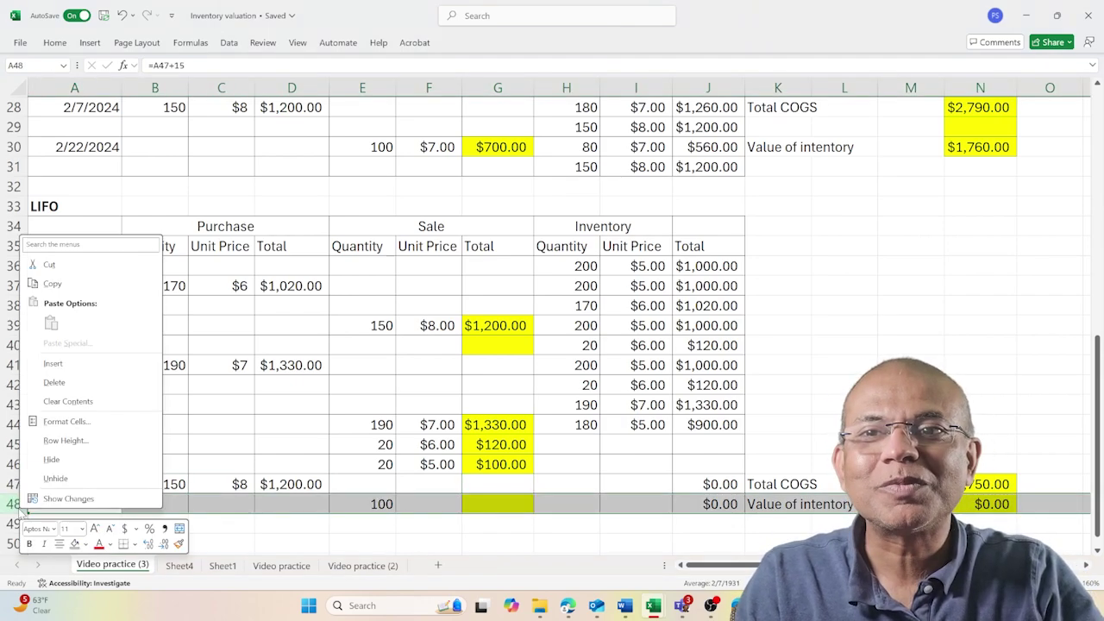
left_click(52, 364)
scroll(198, 432, "down", 6)
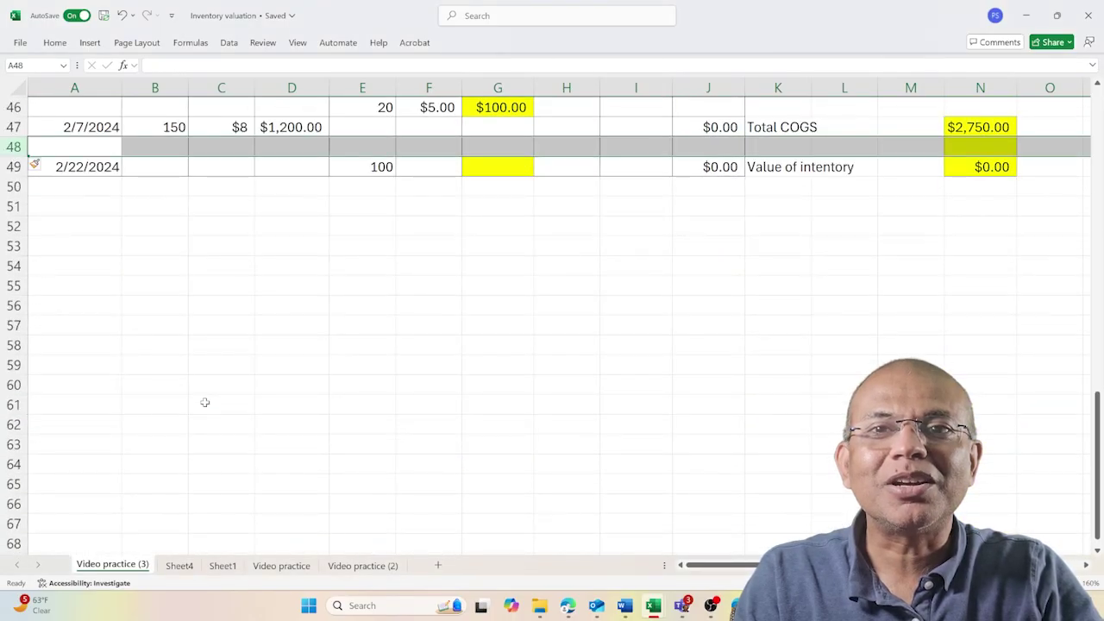
scroll(204, 402, "up", 5)
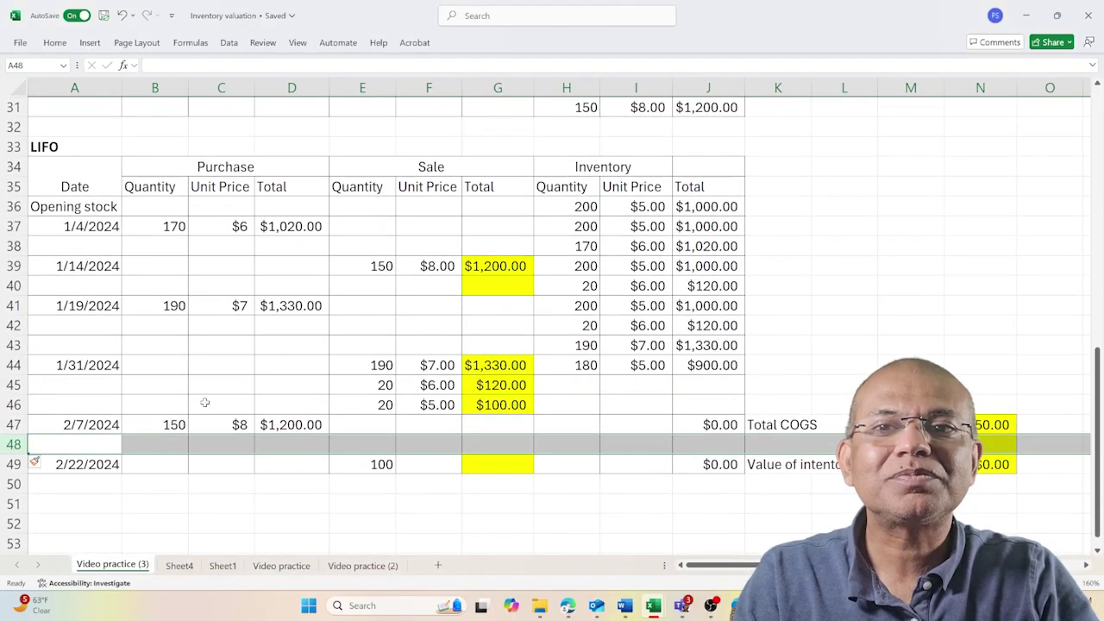
Record the first inventory layer after the 2/7/2024 purchase in row 47 as 180 units at $5
left_click(377, 441)
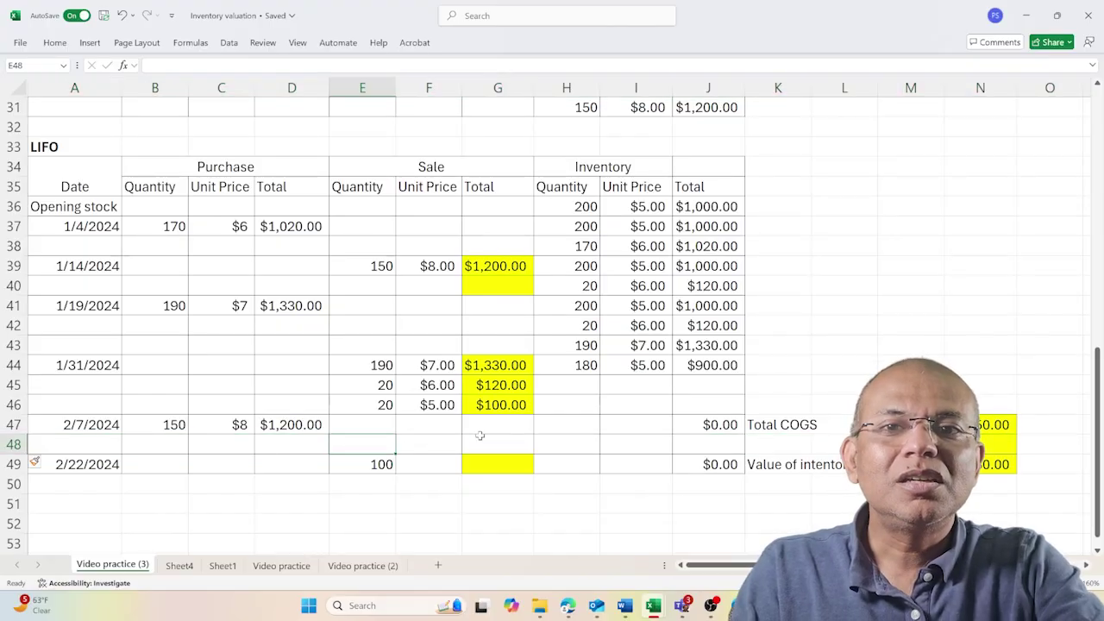
key("Up")
key("Right")
key("Right")
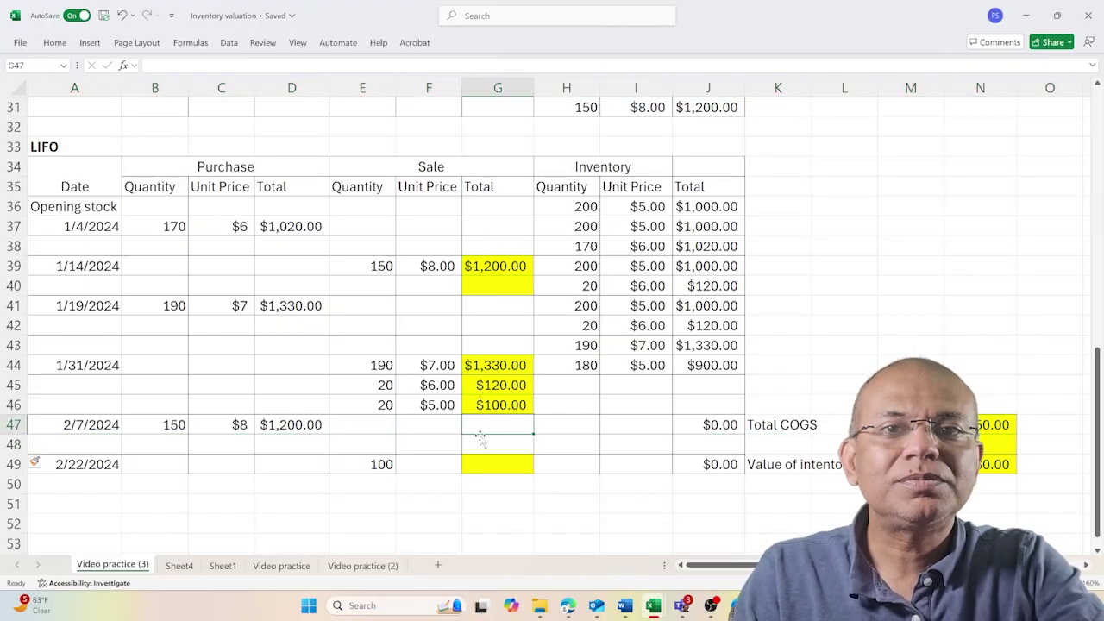
key("Right")
key("Up")
key("Down")
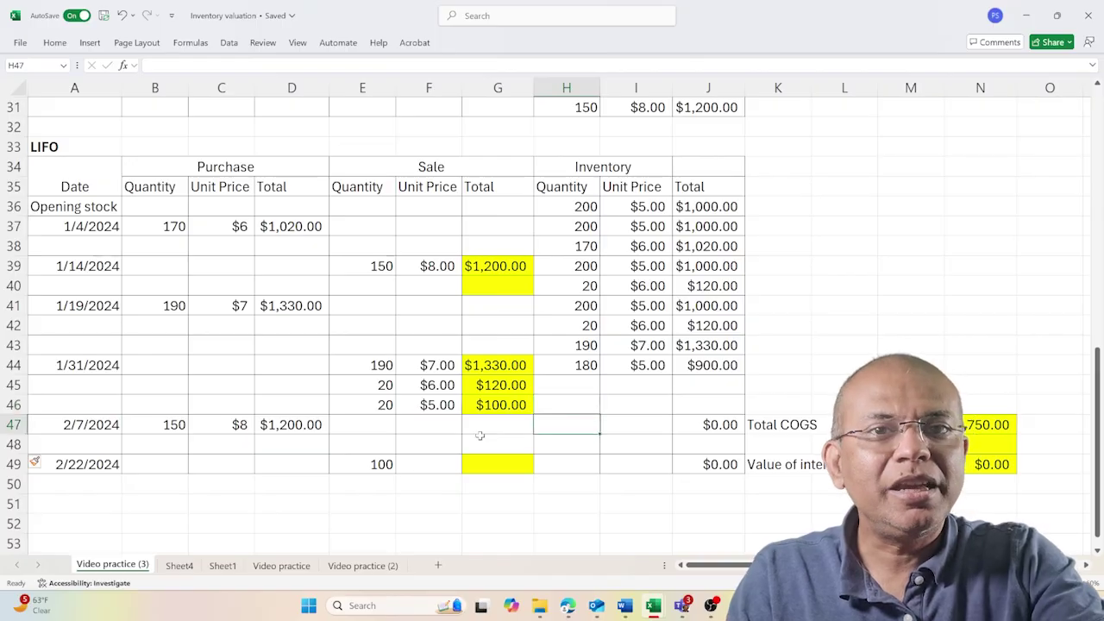
type("180")
key("Tab")
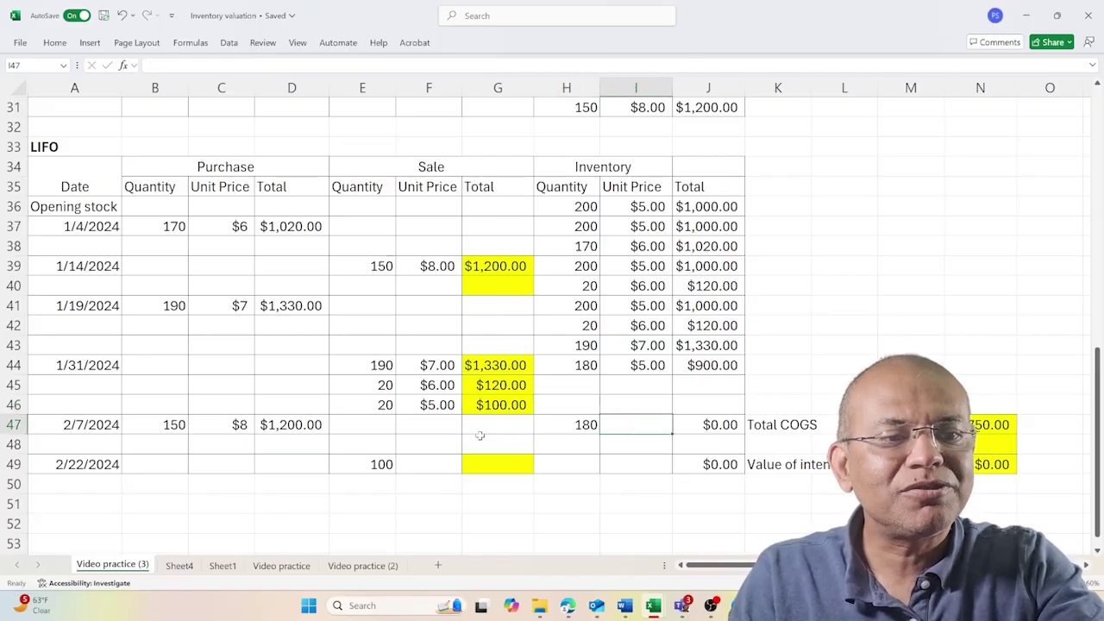
type("5")
key("Return")
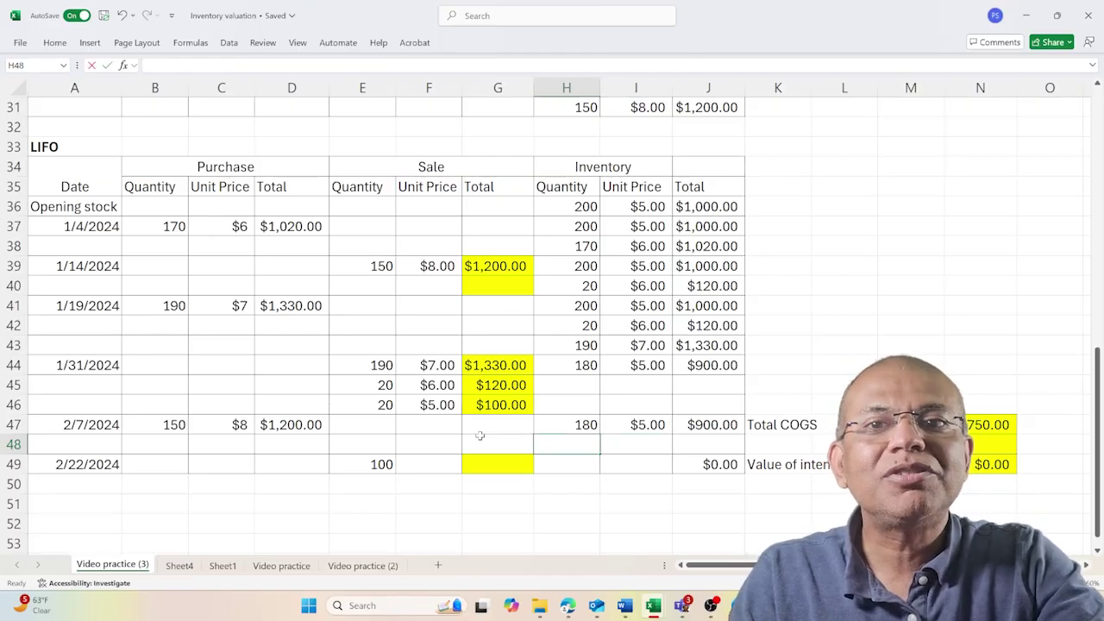
Add the second inventory layer in row 48 as 150 units at $8 and calculate its total with =H48*I48
type("150")
key("Tab")
type("8")
key("Tab")
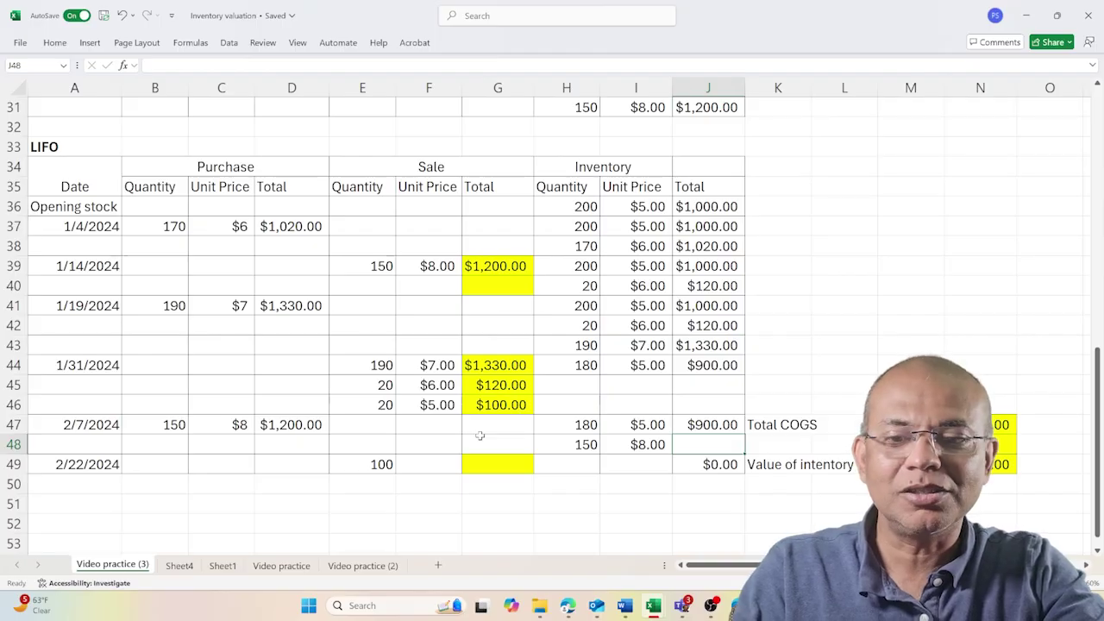
type("=H48*I48")
key("ctrl+Return")
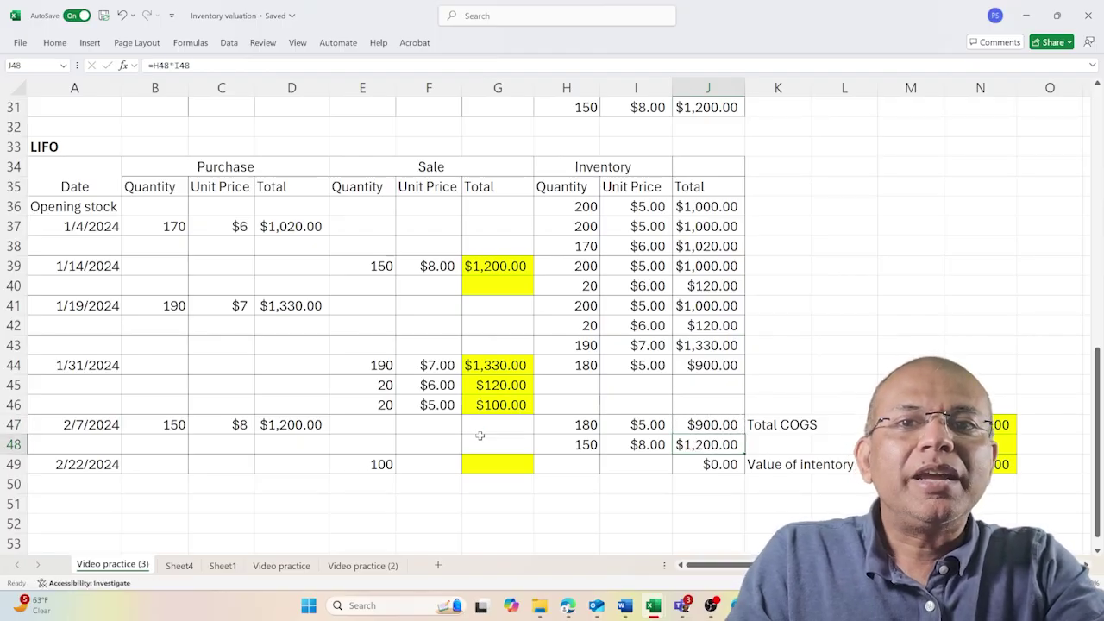
Add grid borders to B50:J50 to extend the LIFO table by one row below the 2/22/2024 sale
key("Left")
key("Left")
key("Left")
key("Left")
key("Left")
key("Down")
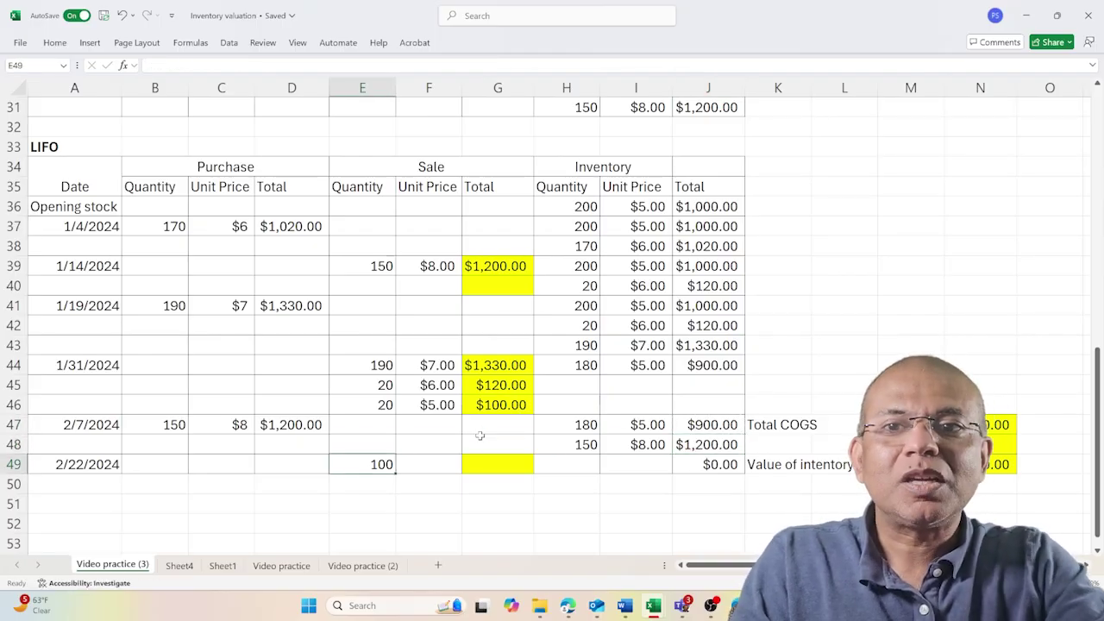
key("Down")
key("Left")
key("Left")
key("Left")
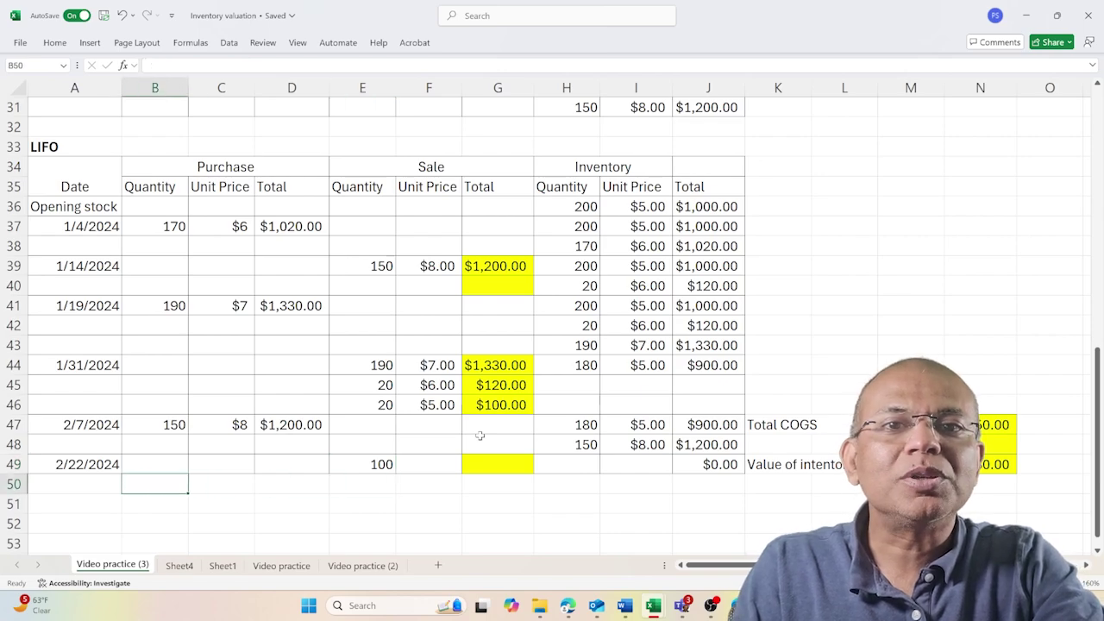
key("shift+Right")
key("shift+Right")
key("shift+Right")
key("shift+Right")
key("shift+Right")
key("shift+Right")
key("shift+Right")
key("shift+Right")
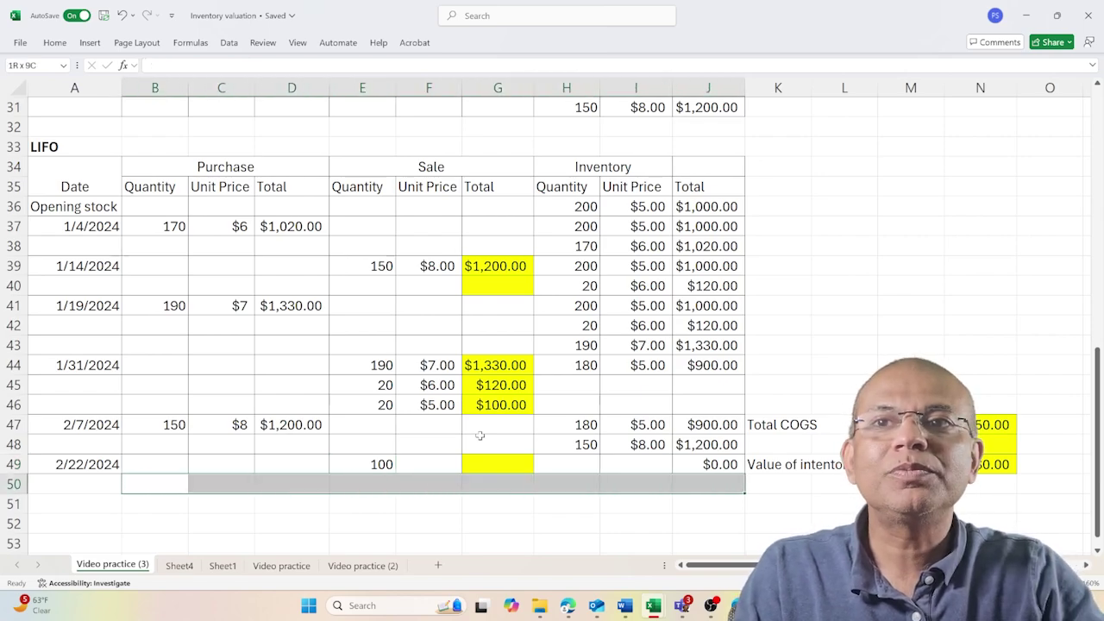
left_click(57, 45)
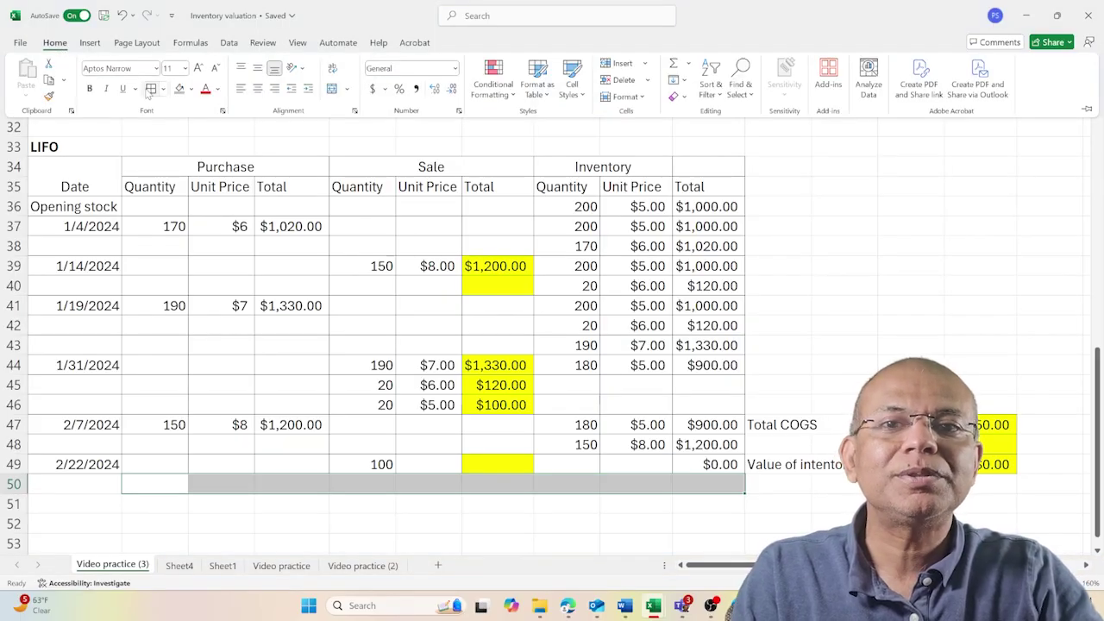
Set the unit price of the 2/22/2024 sale in F49 to $8, using the most recent inventory layer
left_click(365, 458)
left_click_drag(365, 455, 365, 458)
key("Up")
key("Right")
key("Right")
key("Right")
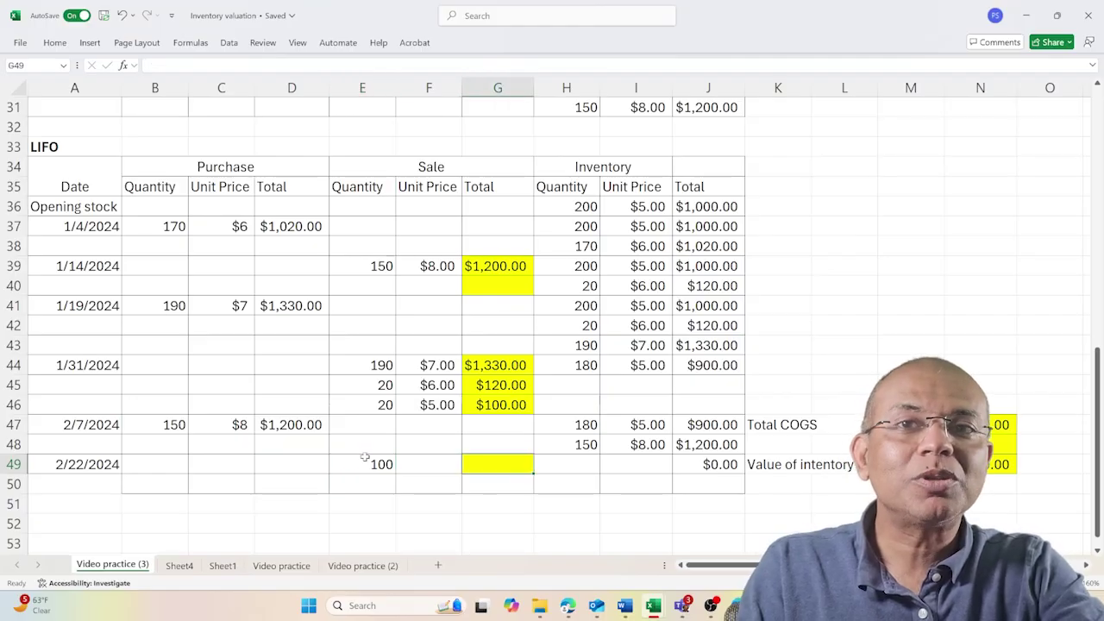
key("Up")
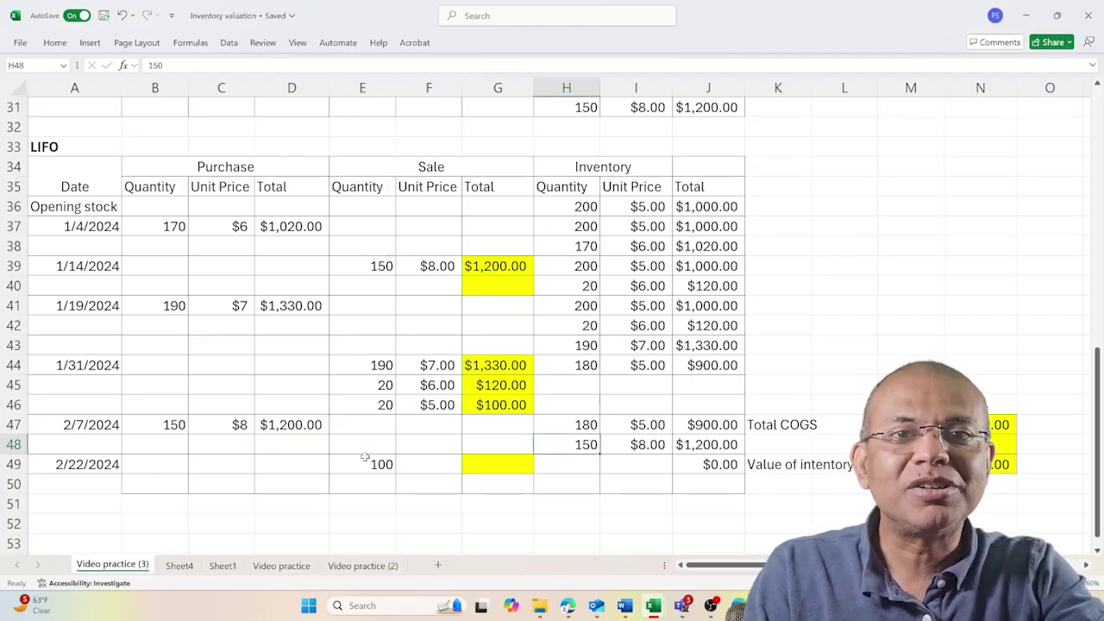
key("Down")
key("Left")
key("Left")
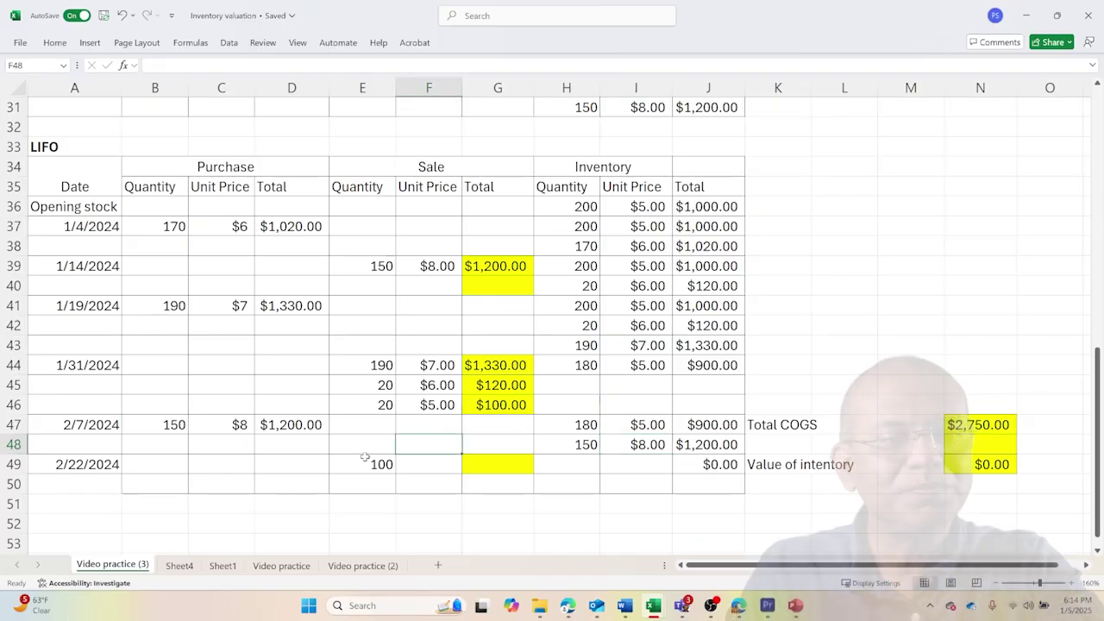
type("8")
key("Right")
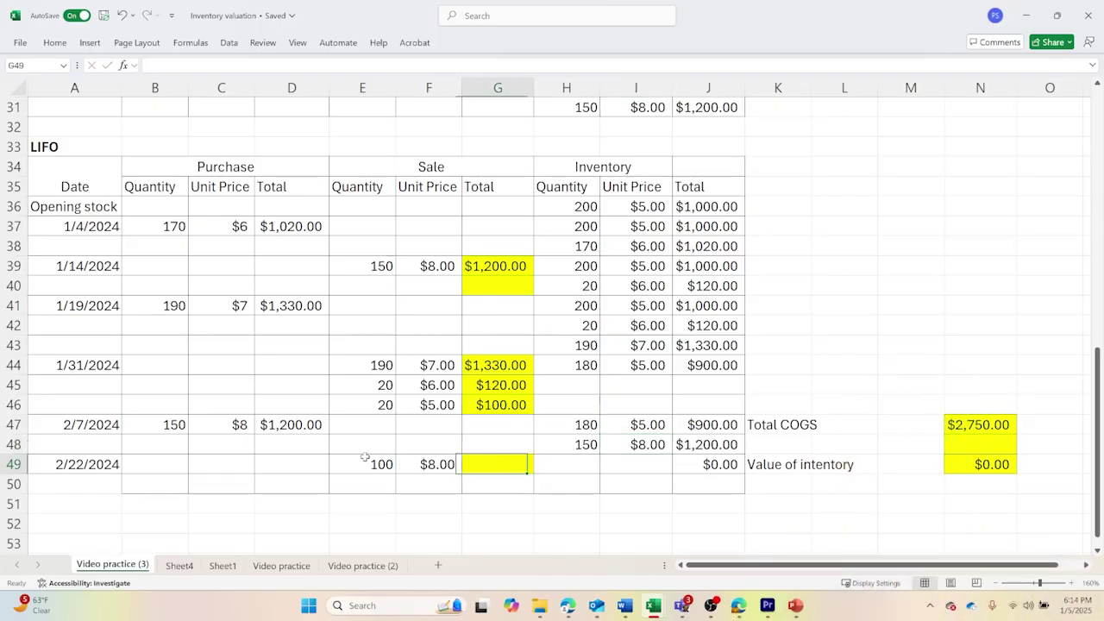
Calculate the total of the 2/22/2024 sale in G49 with the formula =E49*F49
type("=")
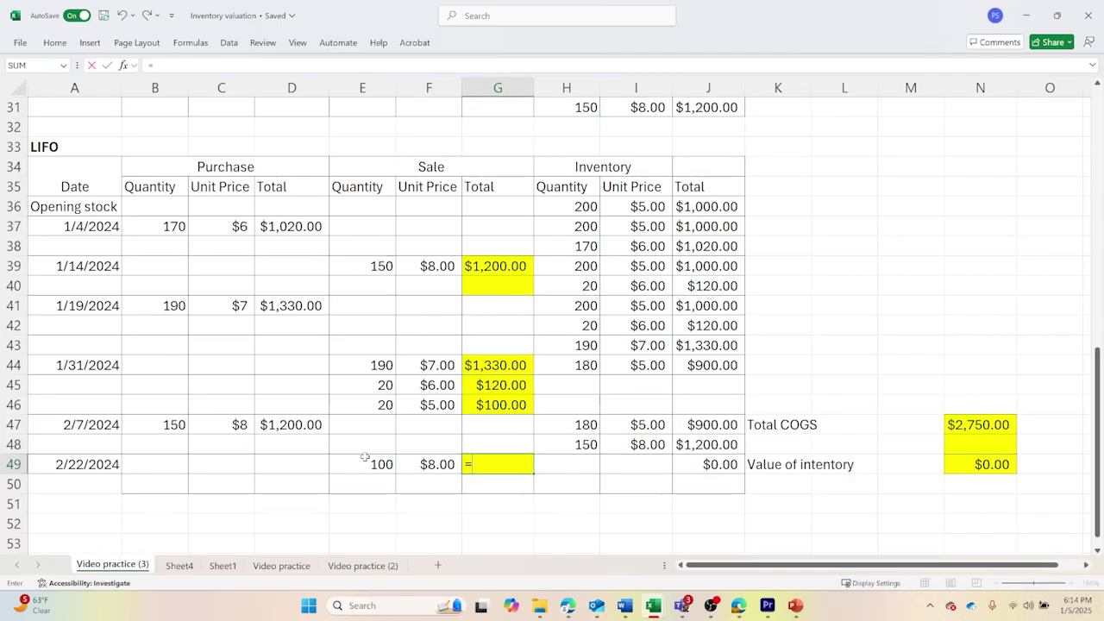
left_click(365, 460)
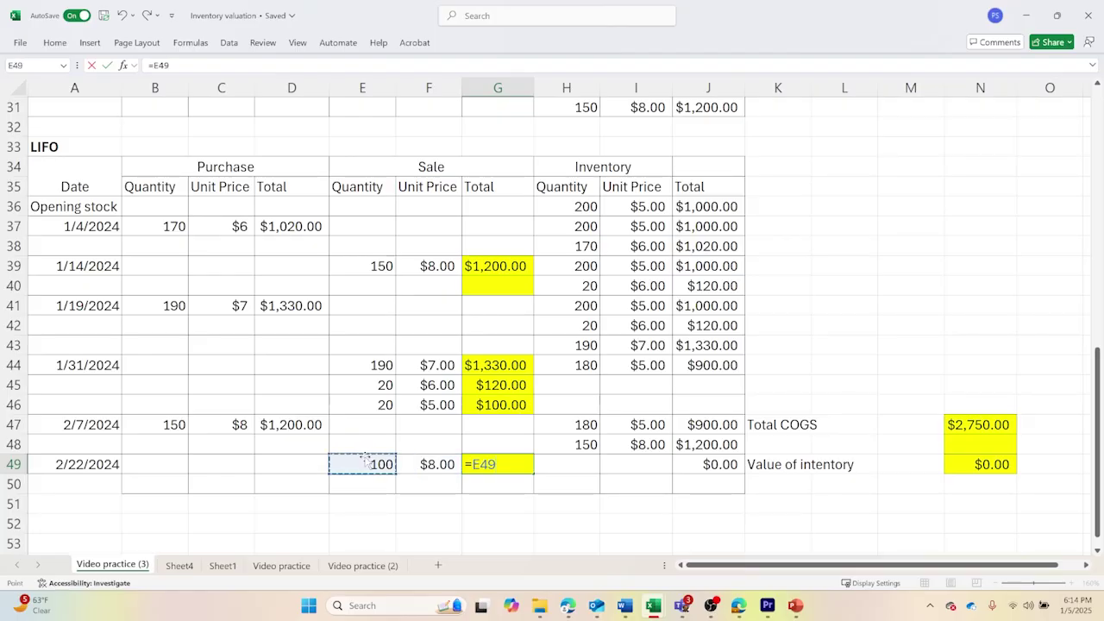
type("*")
key("Left")
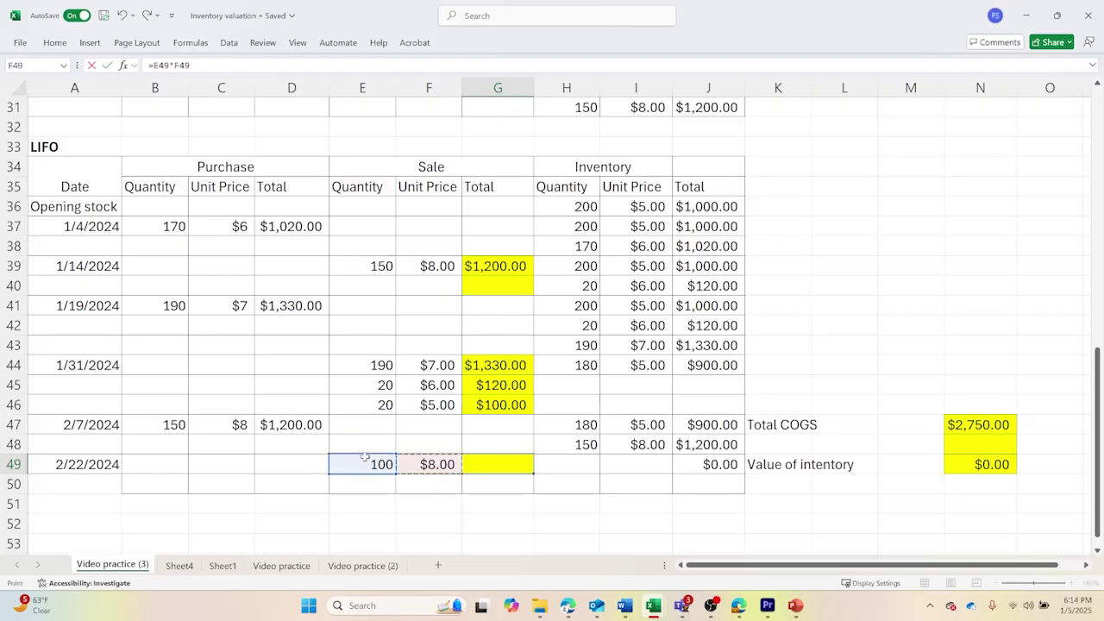
key("Return")
key("Up")
Record the first inventory layer remaining after the 2/22/2024 sale in row 49 as 180 units at $5
key("Right")
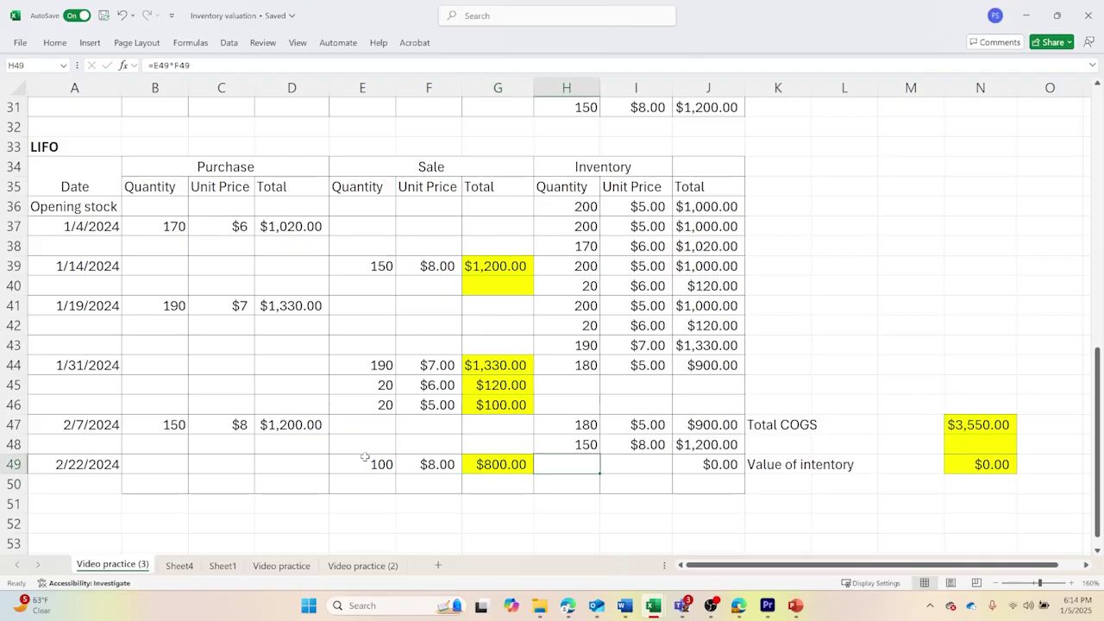
key("Up")
key("Up")
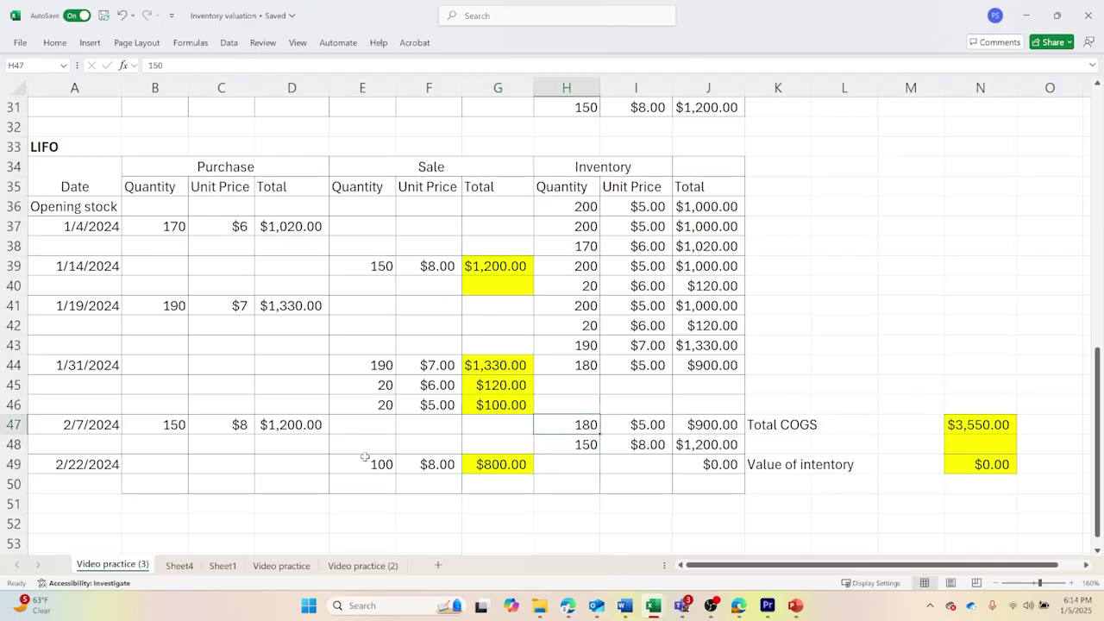
key("Down")
key("Down")
type("180")
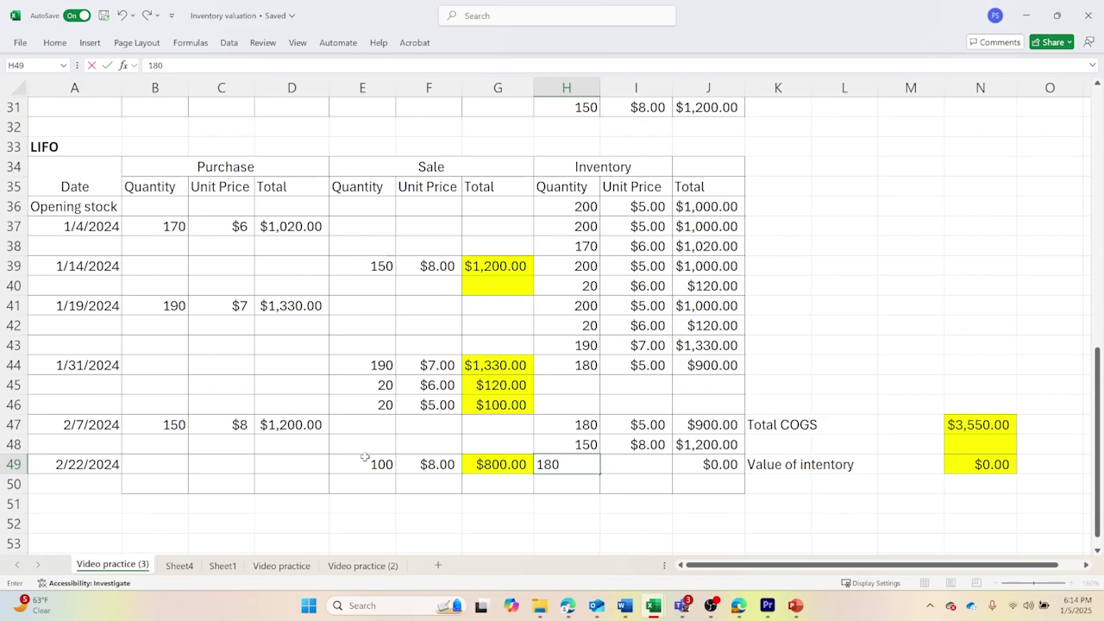
key("Tab")
type("5")
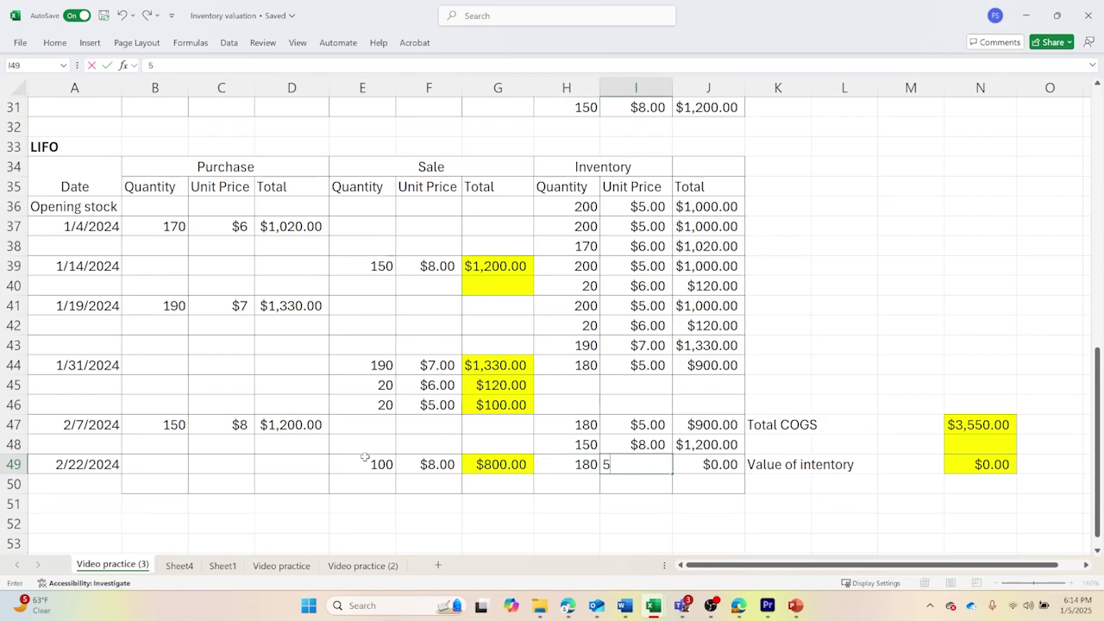
key("Return")
Compare the $8 inventory layer in row 48 with the 2/22/2024 sale quantity to determine the units left in that layer
key("Left")
key("Up")
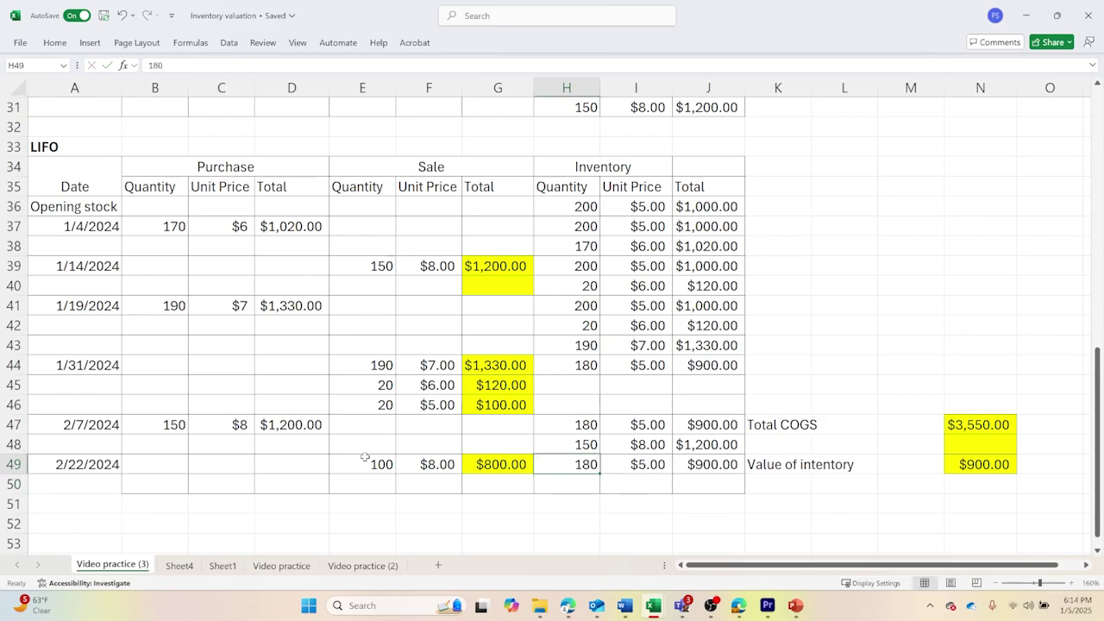
key("Up")
key("Left")
key("Left")
key("Left")
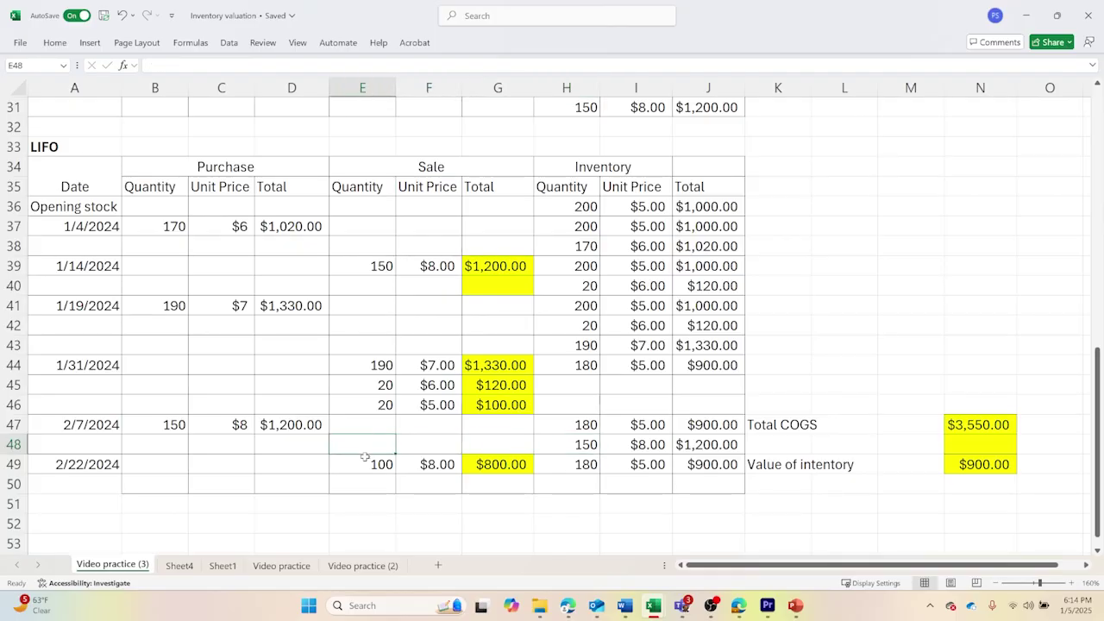
key("Down")
key("Right")
key("Right")
key("Right")
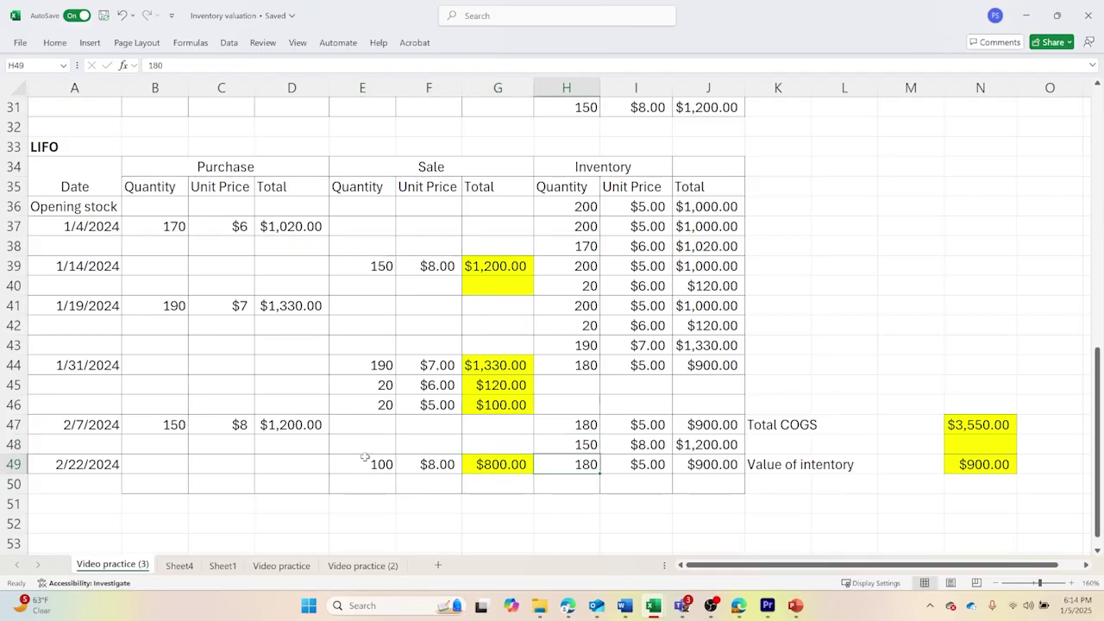
Record the second inventory layer remaining after the 2/22/2024 sale in row 50 as 50 units at a unit price of 8
key("Down")
type("50")
key("Tab")
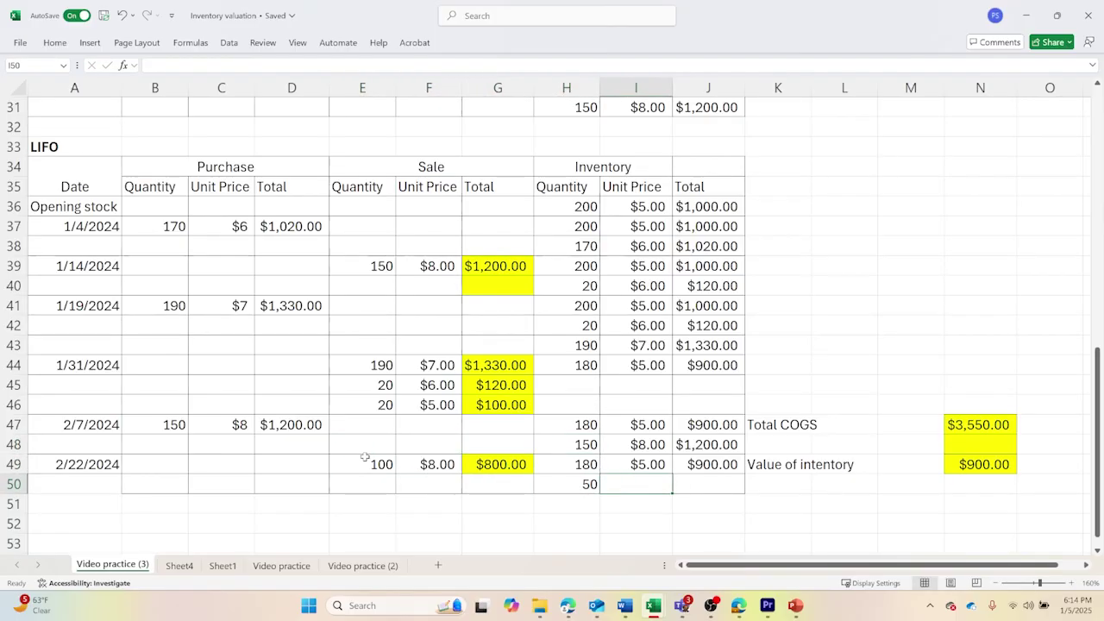
type("8")
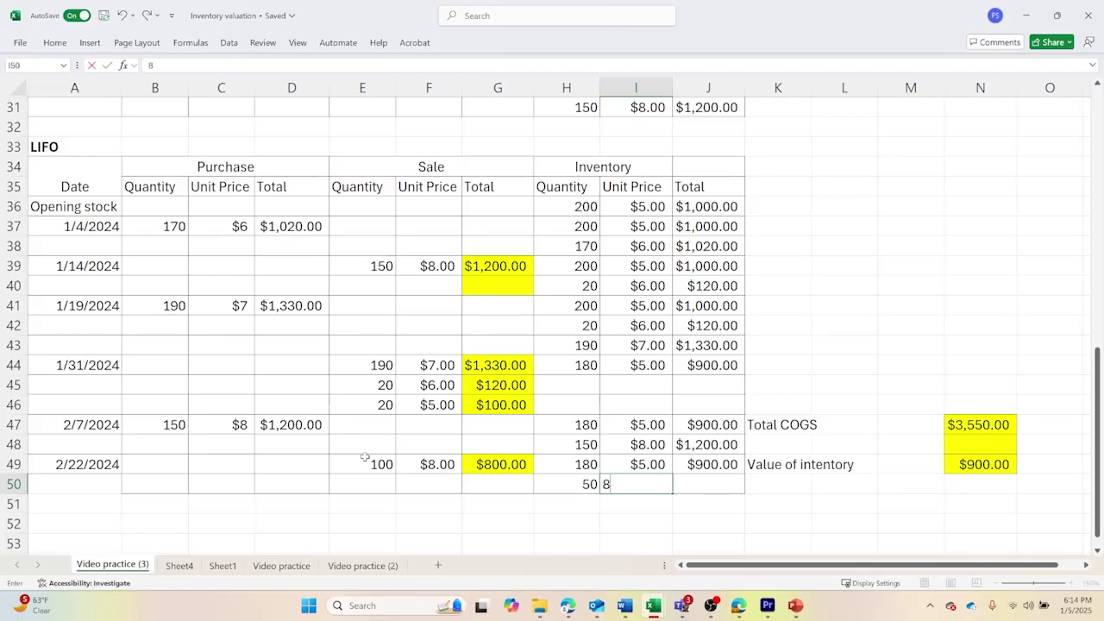
key("Tab")
key("Left")
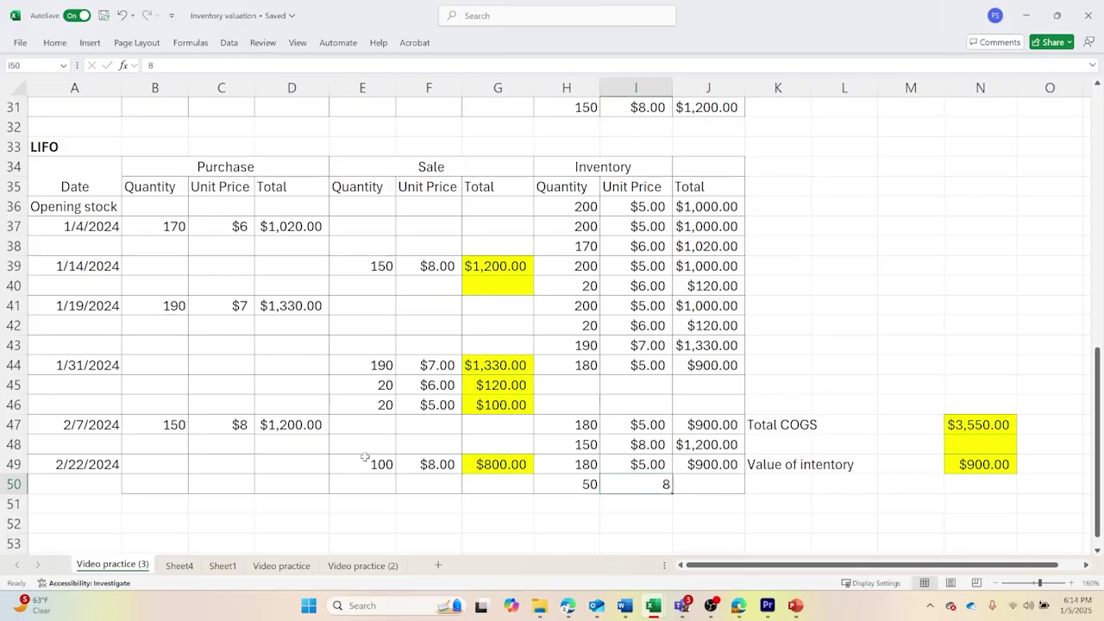
Calculate the total of the second remaining inventory layer in J50 with the formula =I50*H50
key("Right")
type("=")
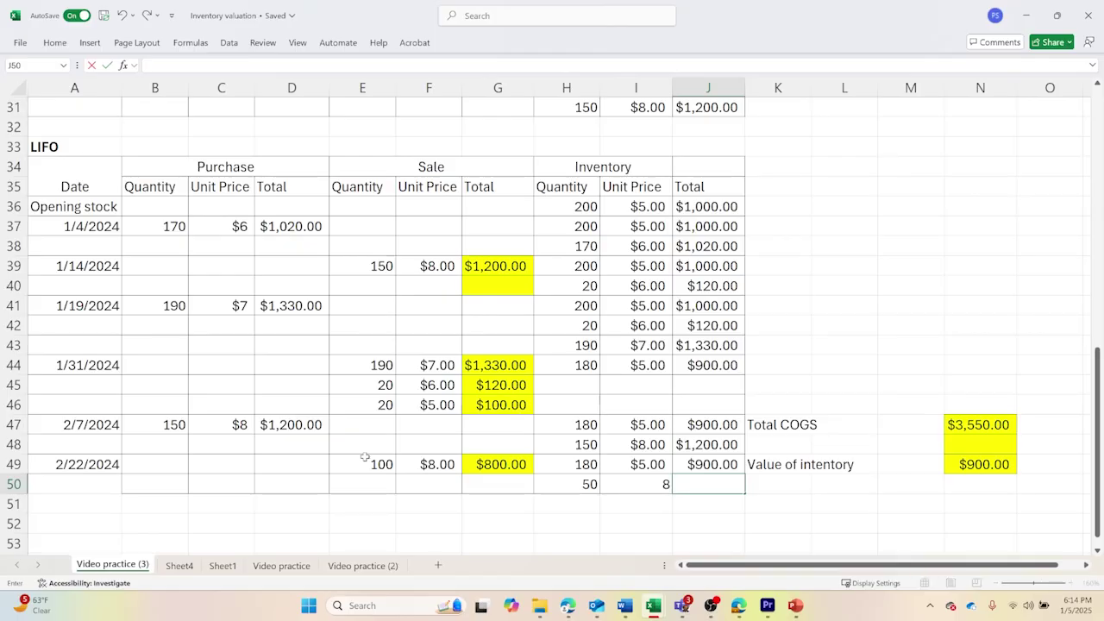
key("Escape")
key("Left")
key("Right")
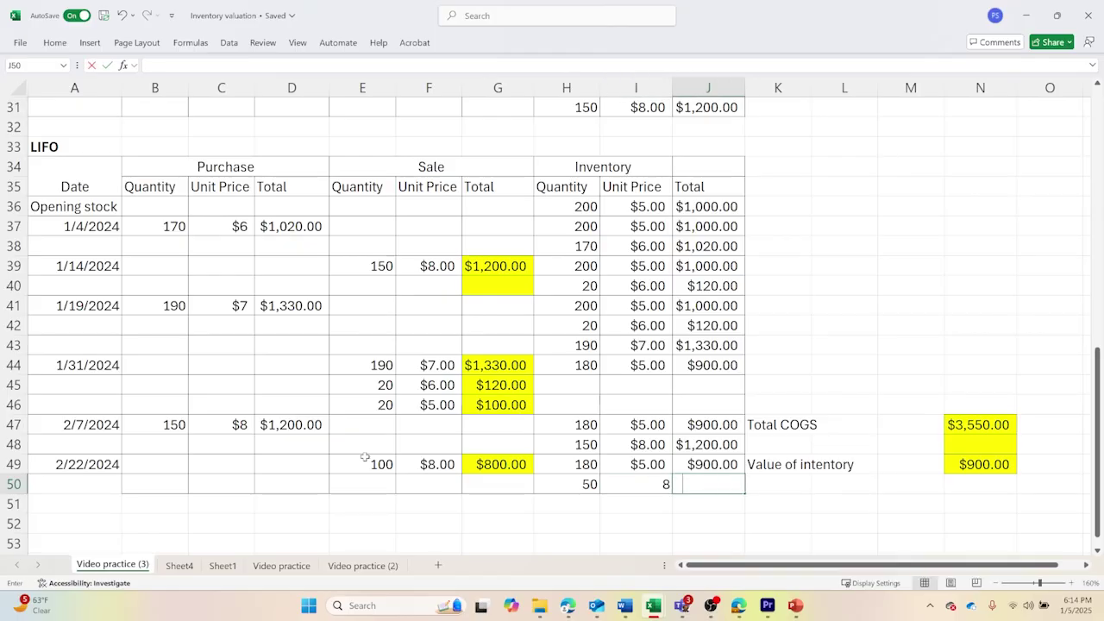
type("=")
key("Left")
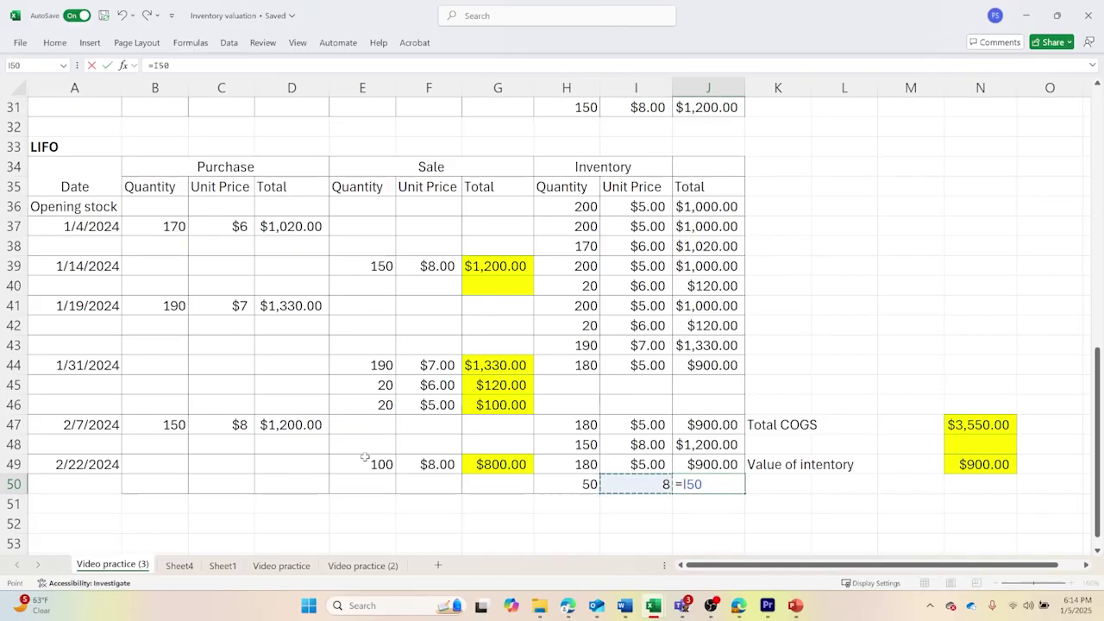
type("*")
key("Left")
key("Left")
key("Return")
key("Up")
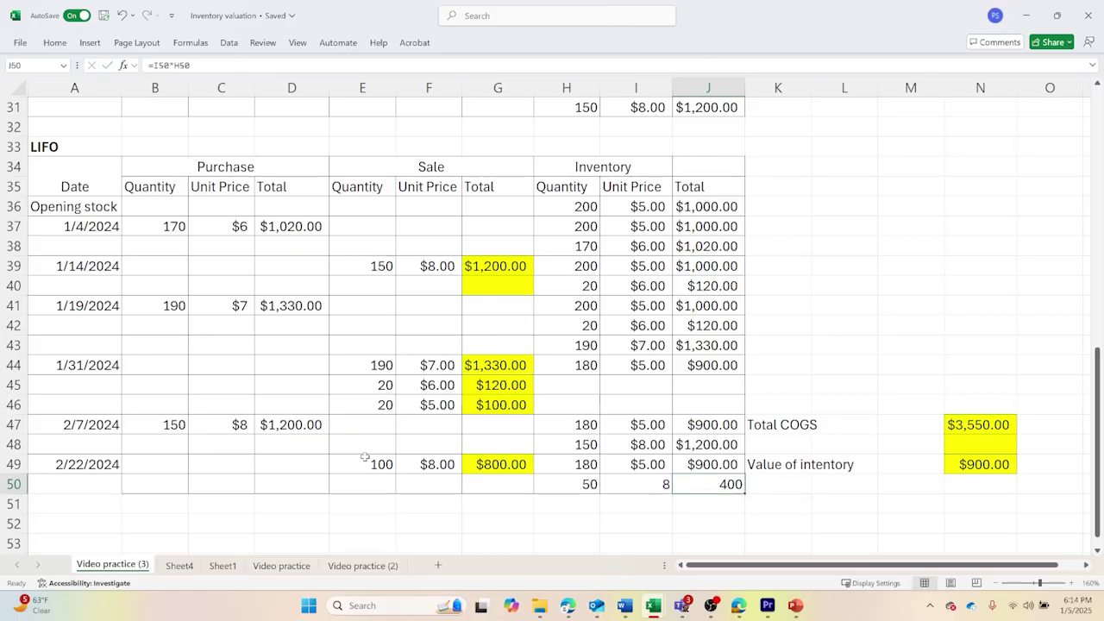
Copy the currency formatting of I49:J49 onto the unit price and total in I50:J50
key("Left")
key("shift+Right")
key("Up")
key("shift+Right")
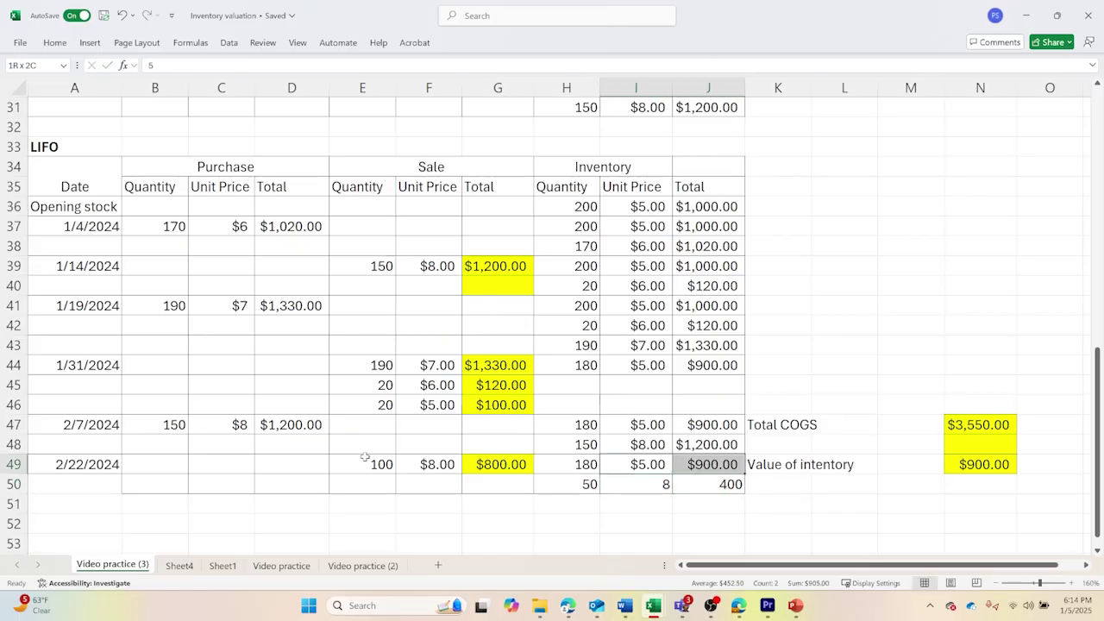
left_click(54, 42)
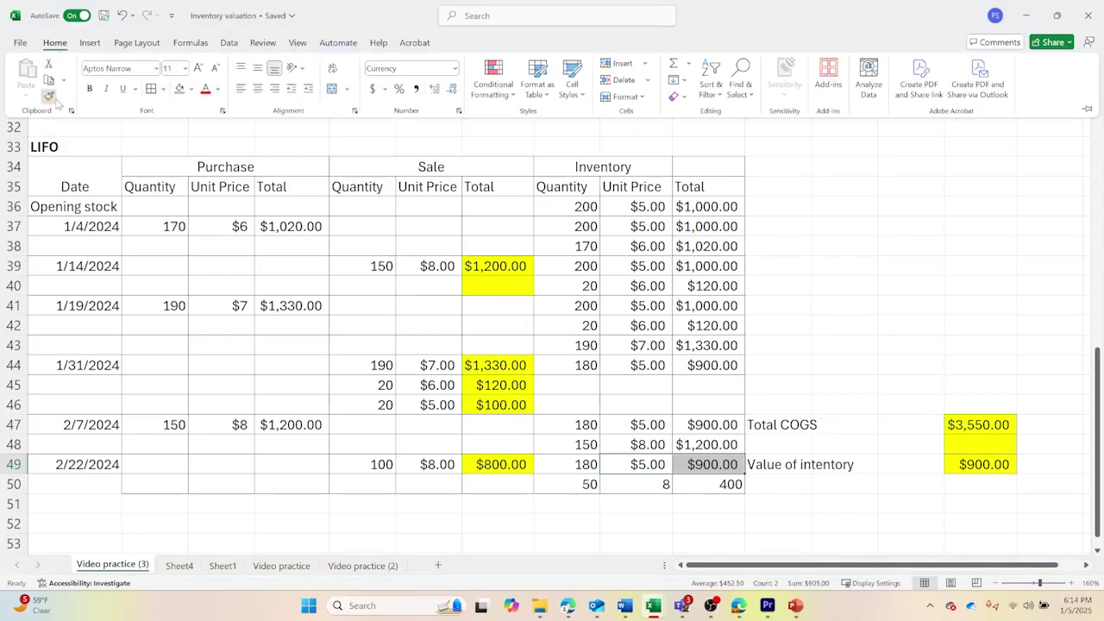
left_click(49, 96)
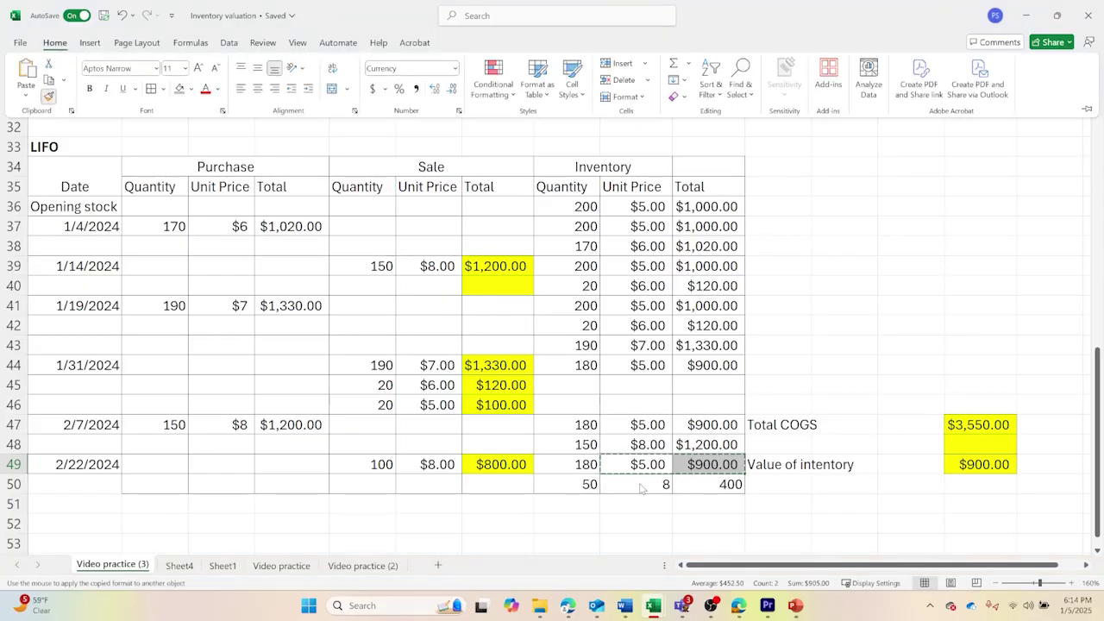
left_click_drag(642, 484, 712, 485)
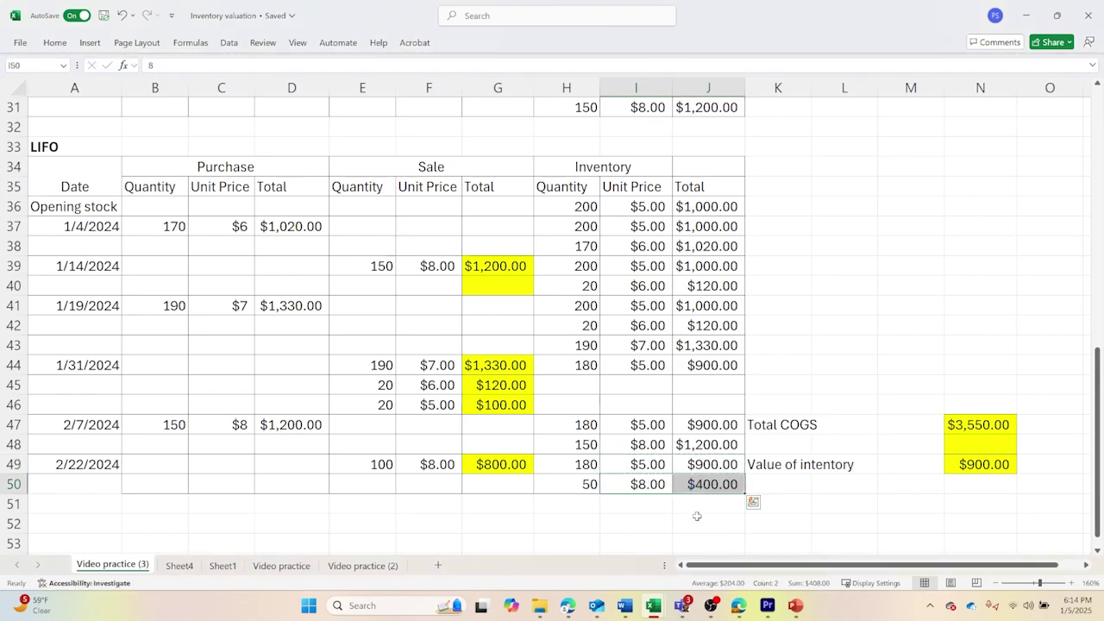
left_click(711, 504)
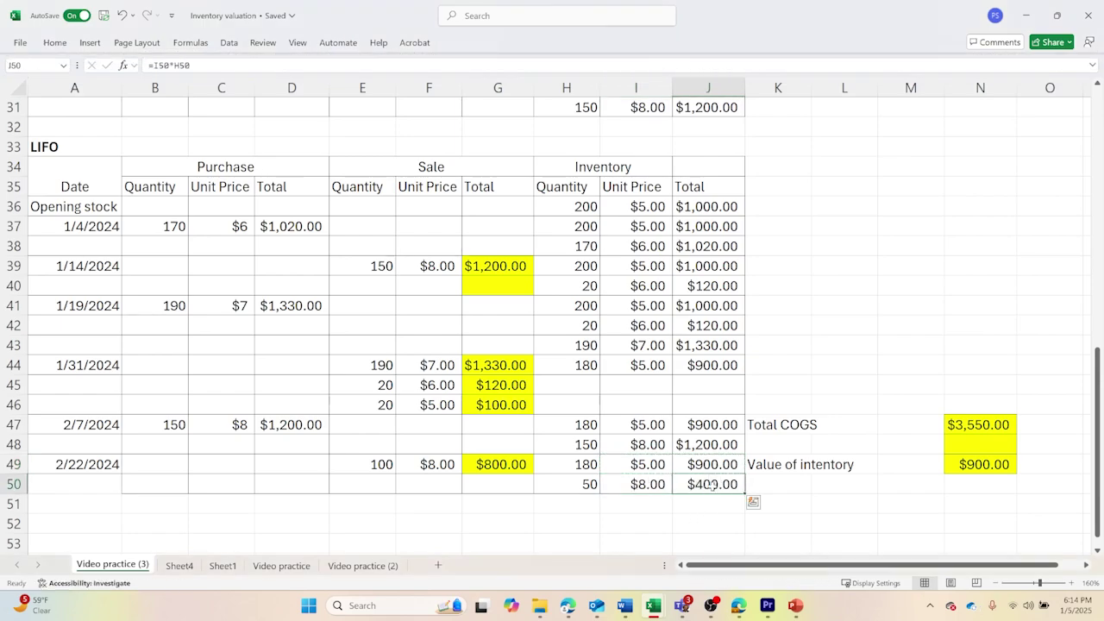
Replace the value of inventory formula in N49 with a SUM of both remaining layer totals, J49:J50
left_click(821, 504)
left_click(984, 422)
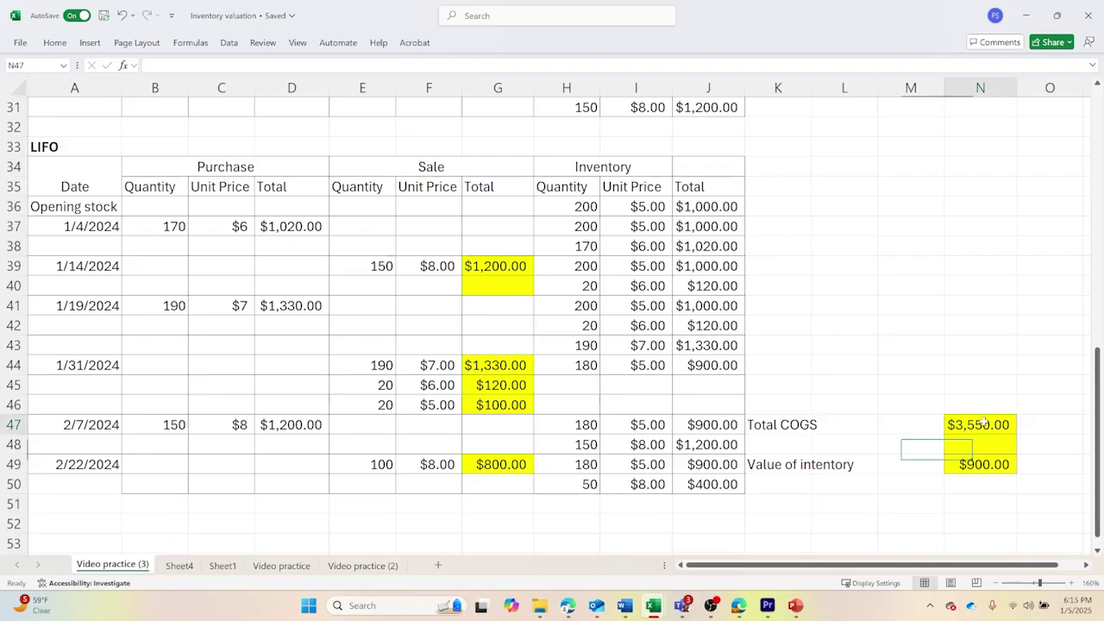
left_click(981, 466)
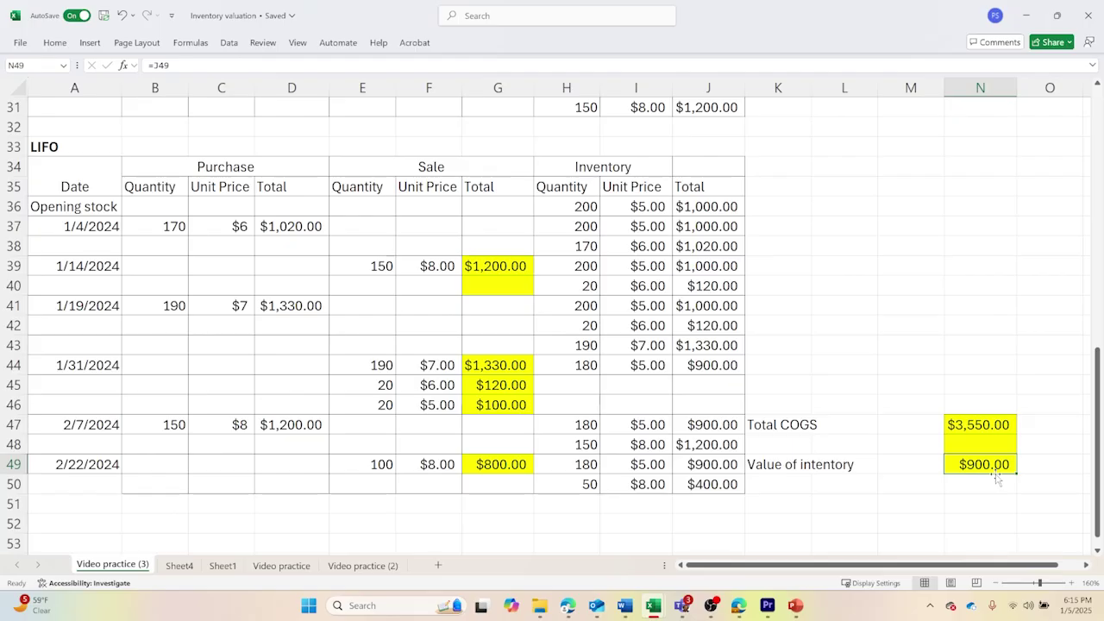
type("=sum(")
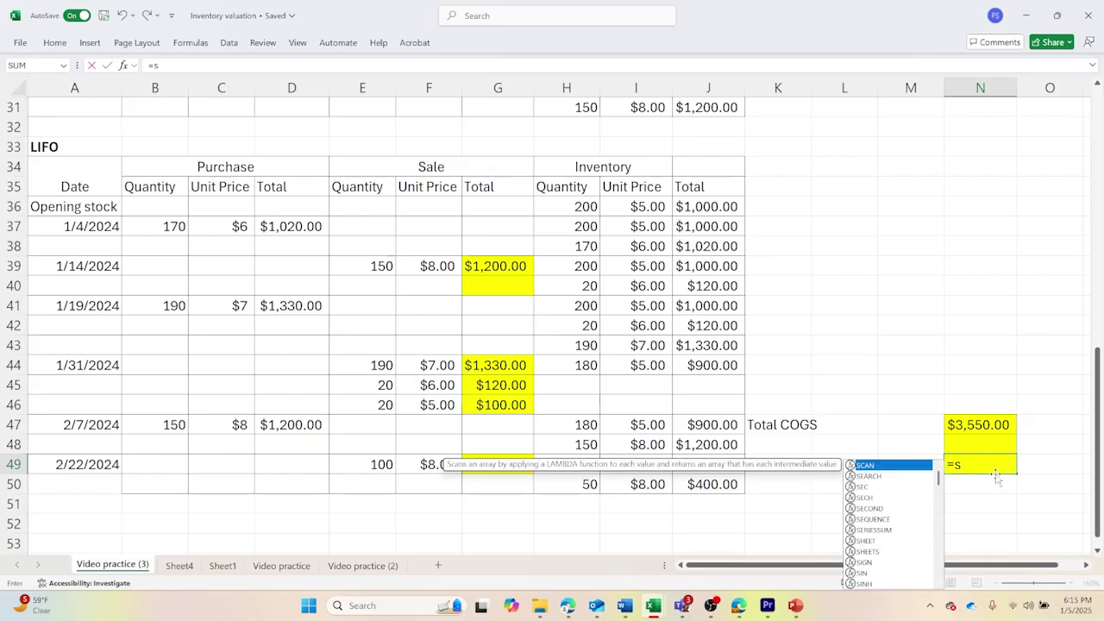
key("Left")
key("Left")
key("Left")
key("Left")
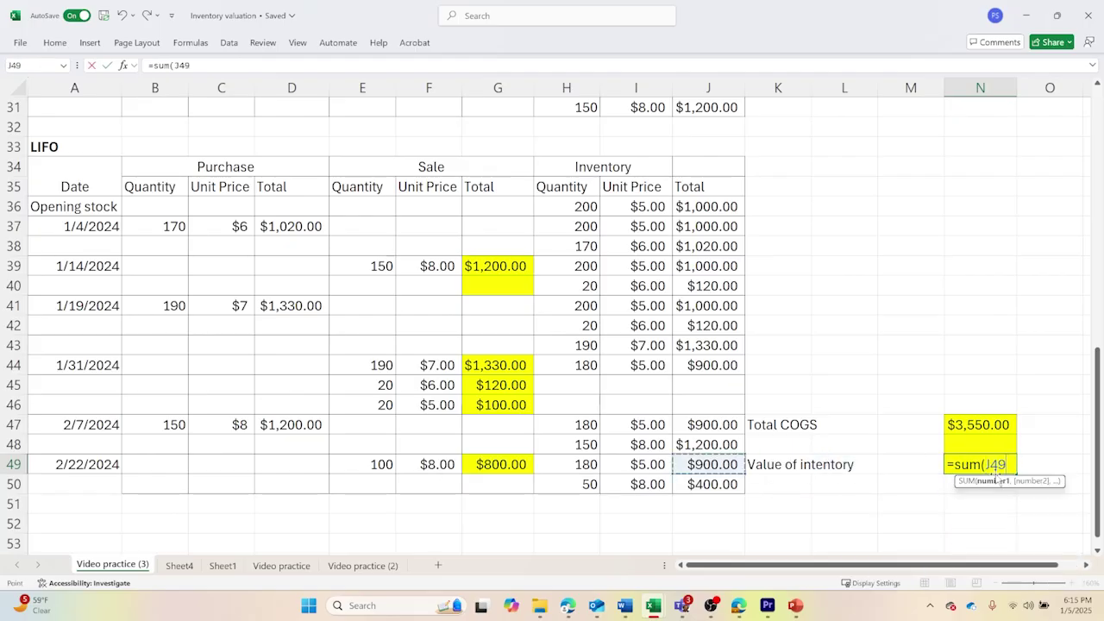
key("shift+Down")
type(")")
key("Return")
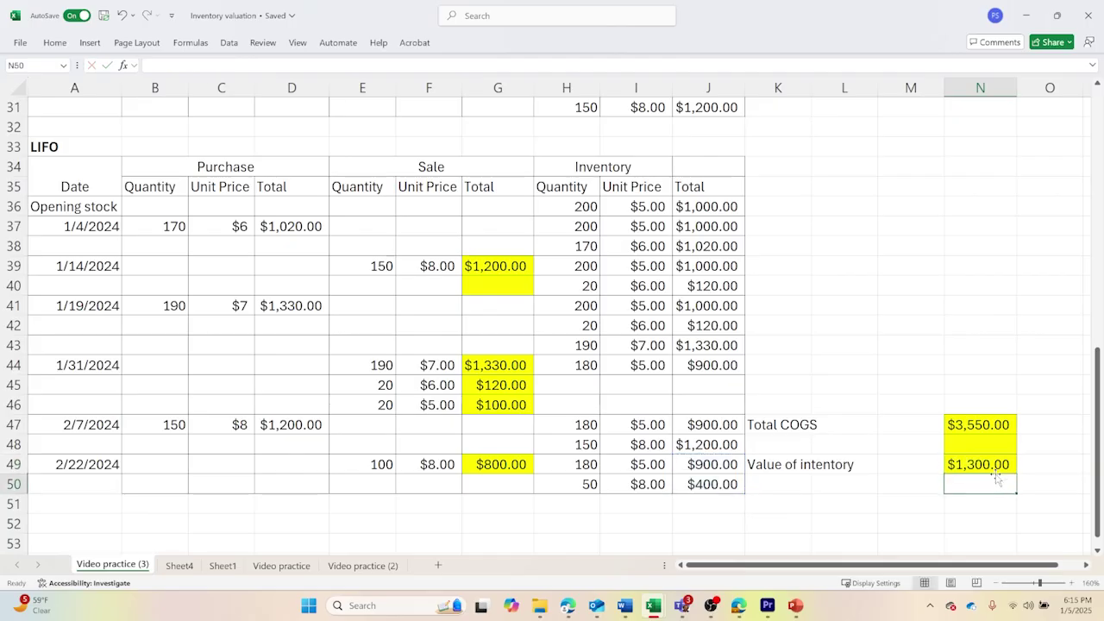